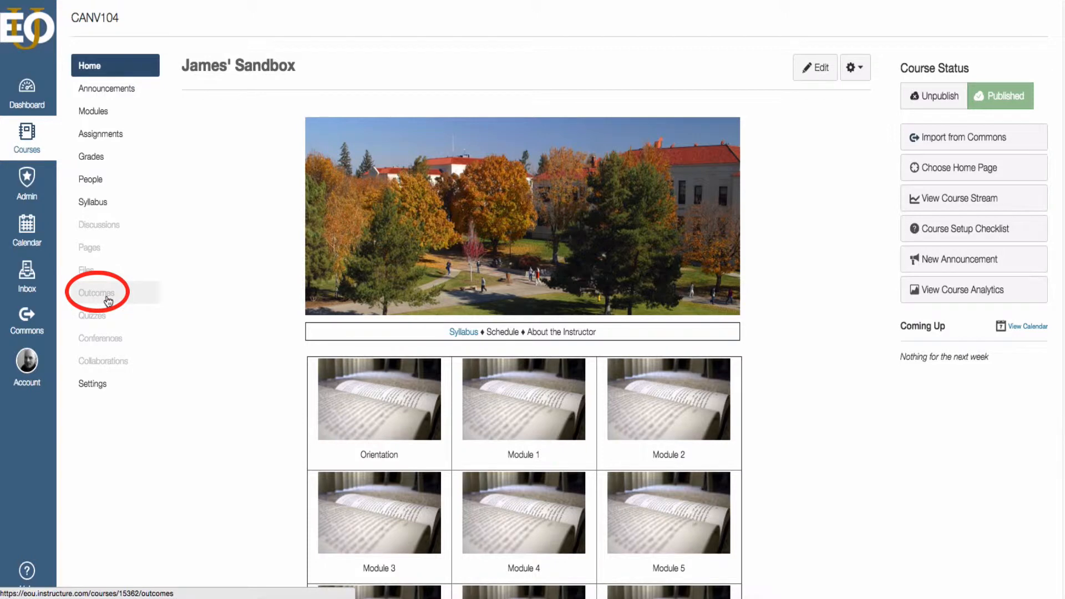
Go to the CANV104 course's Outcomes page from the course navigation.
{"action": "left_click", "coordinate": [104, 301]}
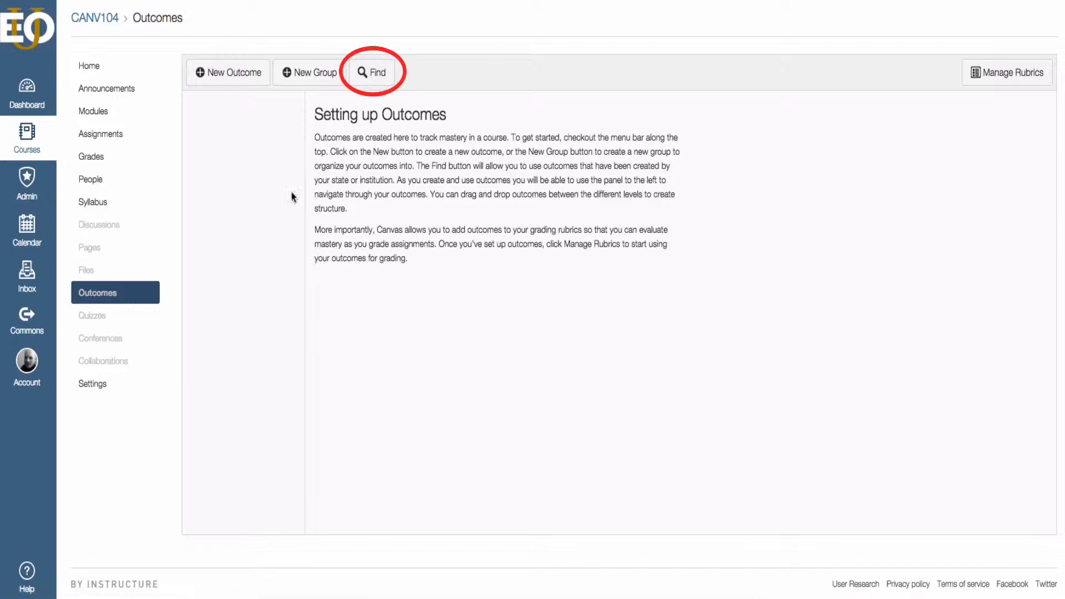
Import [INQ 4] Analysis from Account Standards > Business > [INQ] - Inquiry into the course.
{"action": "left_click", "coordinate": [380, 78]}
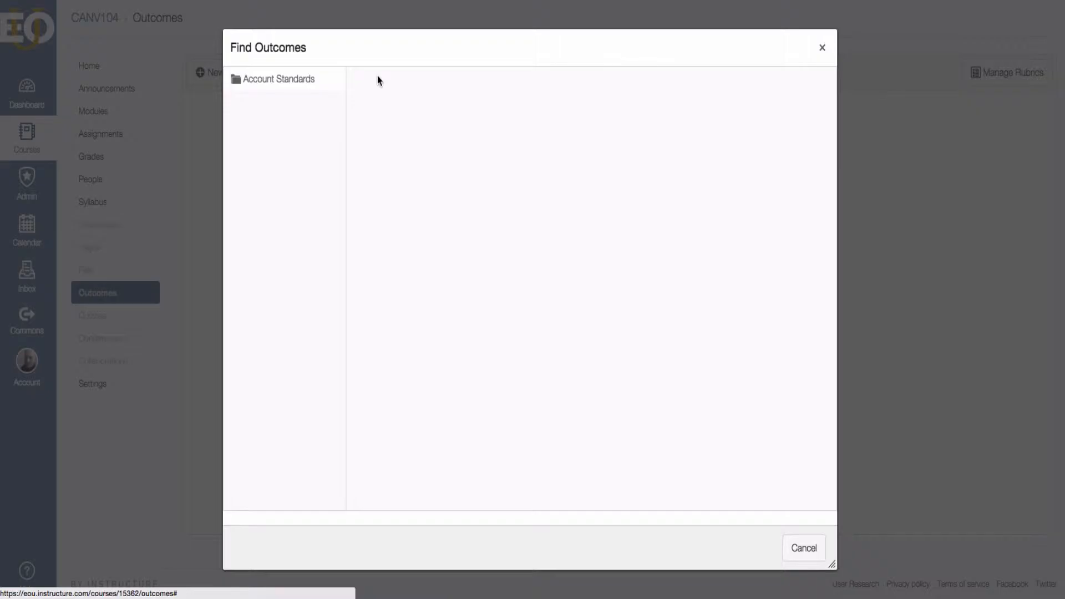
{"action": "left_click", "coordinate": [252, 83]}
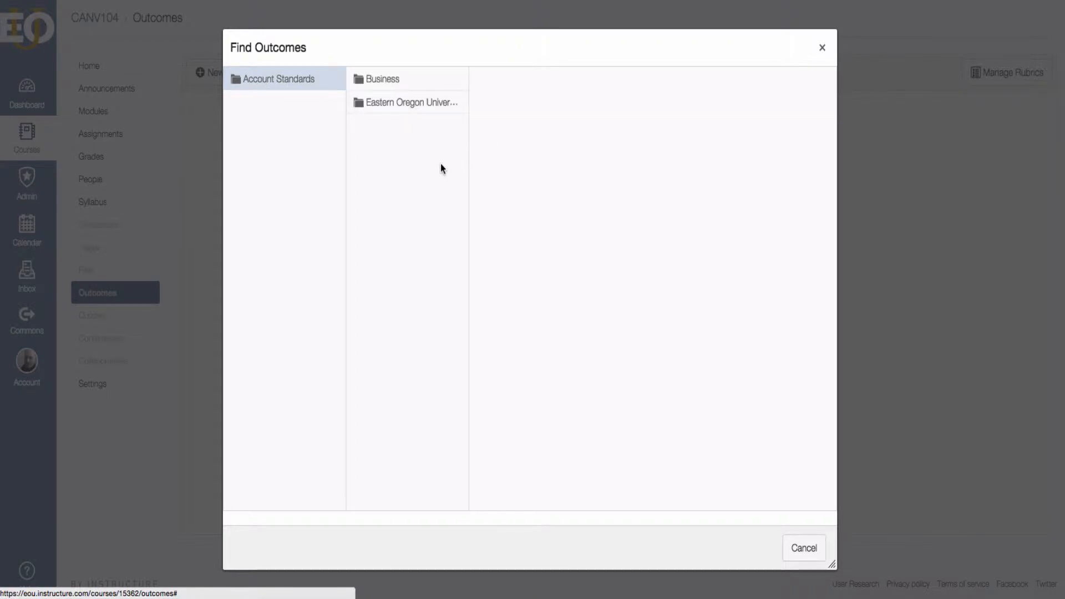
{"action": "left_click", "coordinate": [375, 81]}
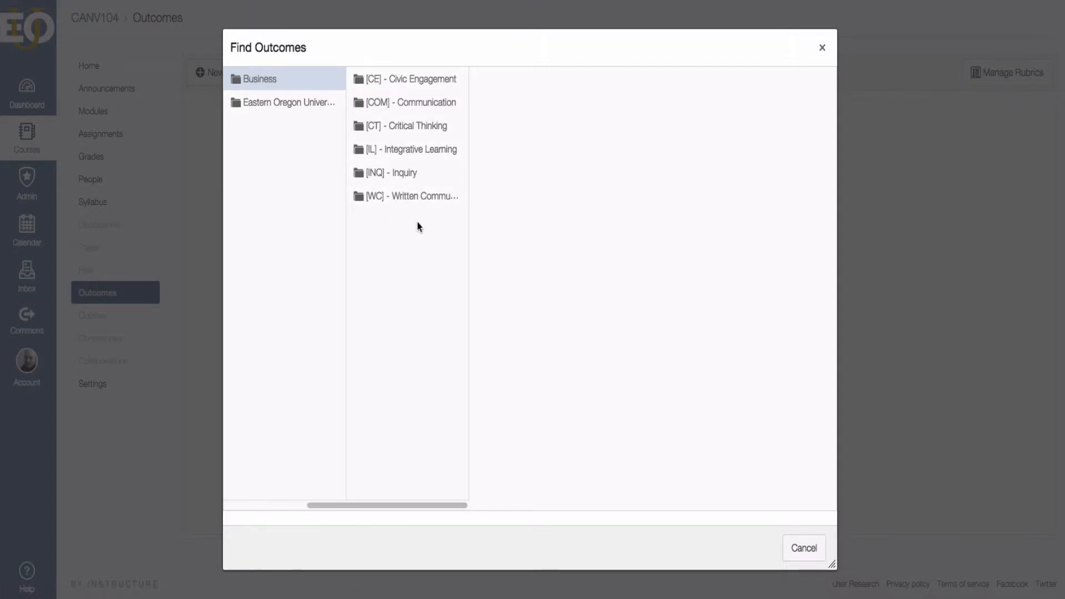
{"action": "left_click", "coordinate": [381, 174]}
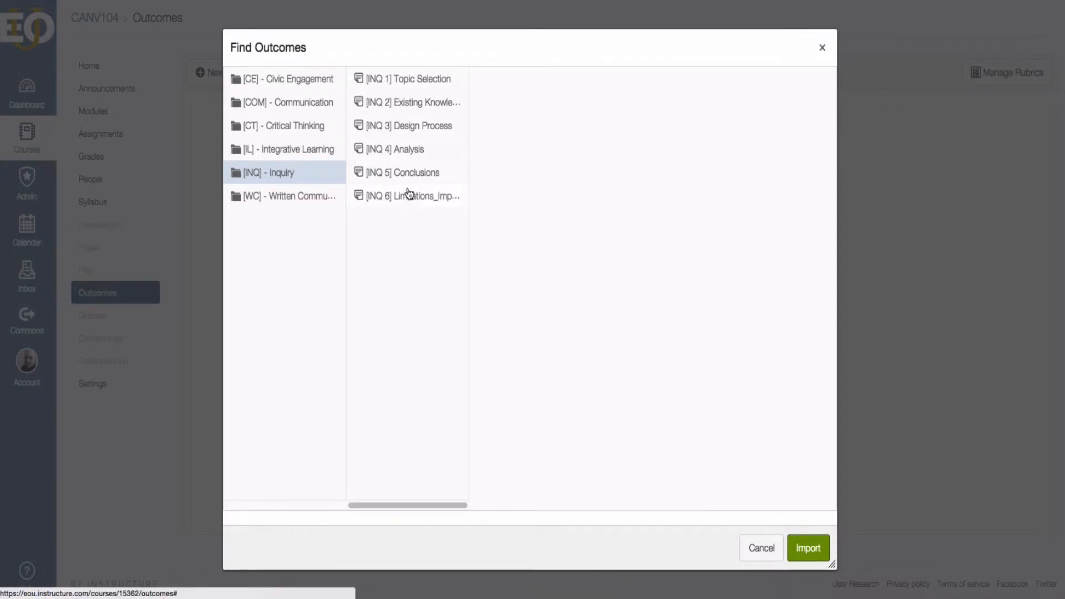
{"action": "left_click", "coordinate": [400, 154]}
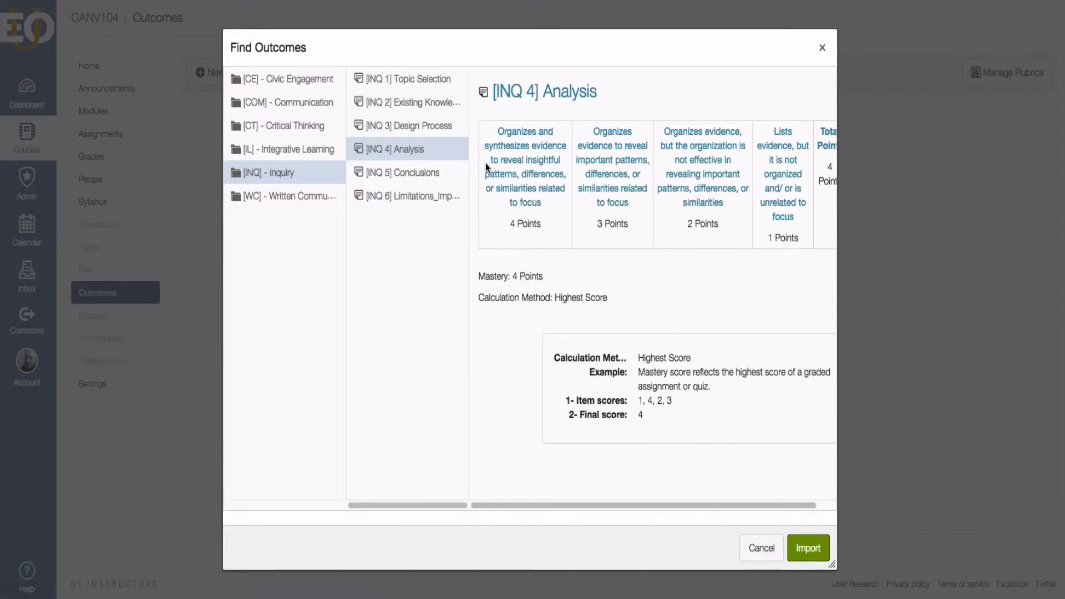
{"action": "left_click", "coordinate": [815, 558]}
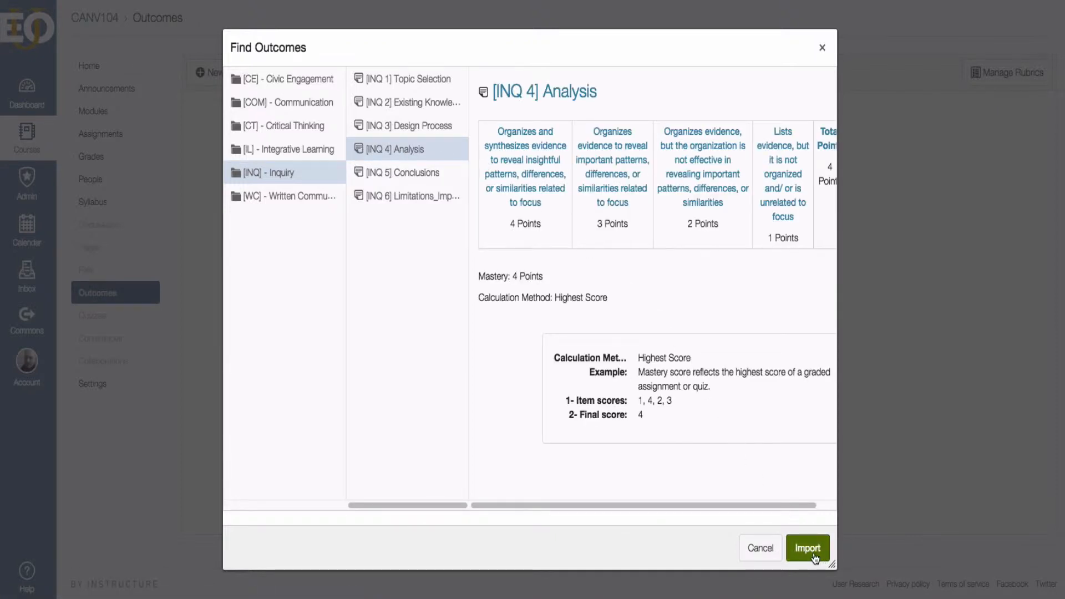
{"action": "left_click", "coordinate": [617, 154]}
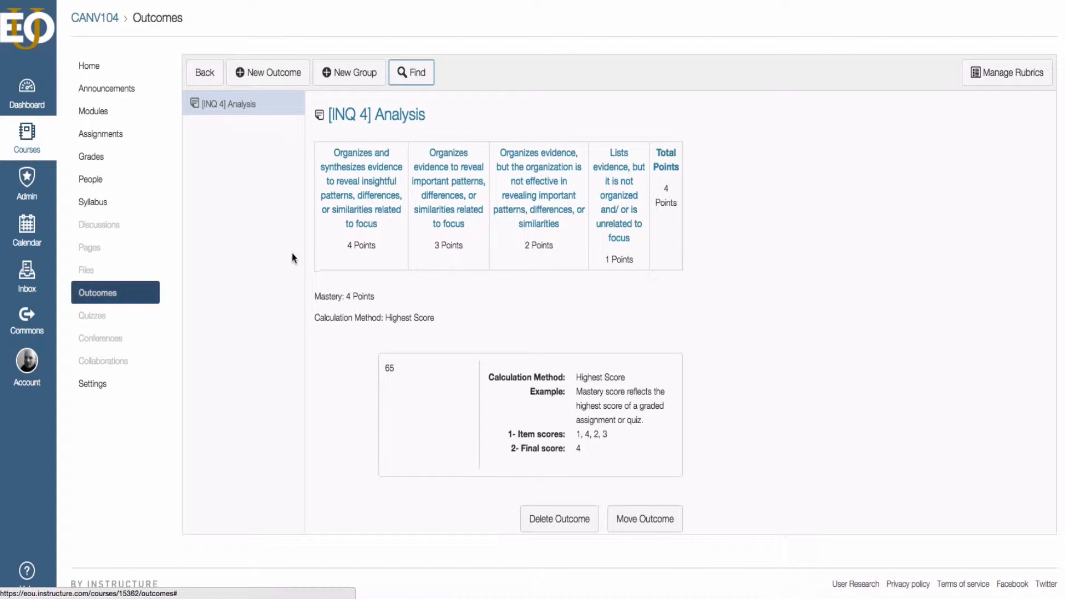
Import [INQ 1] Topic Selection from the Inquiry standards so it joins INQ 4.
{"action": "left_click", "coordinate": [411, 73]}
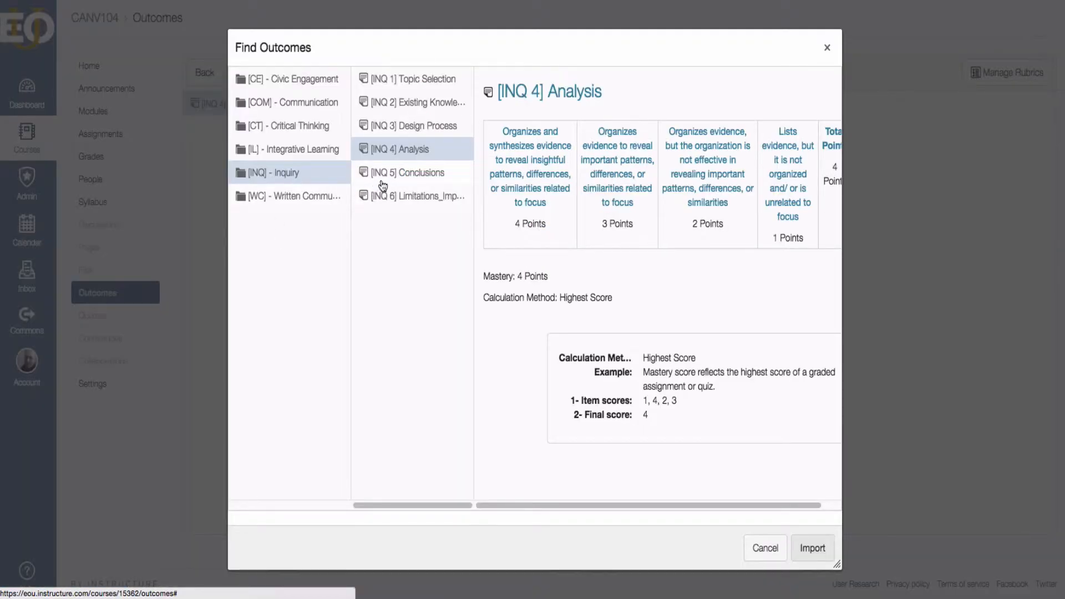
{"action": "left_click", "coordinate": [391, 82]}
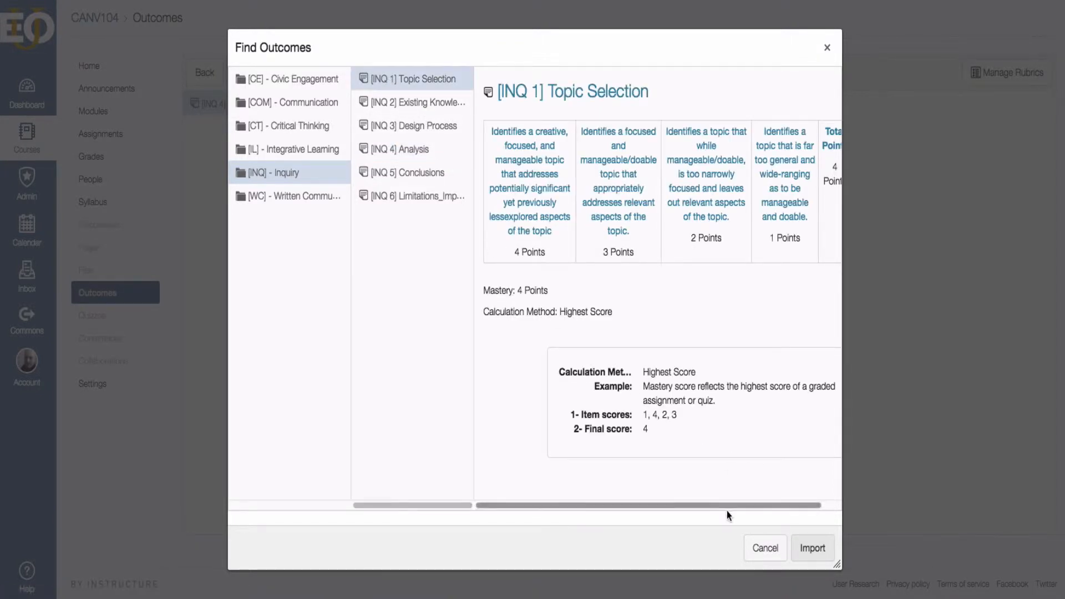
{"action": "left_click_drag", "start_coordinate": [773, 506], "coordinate": [792, 505]}
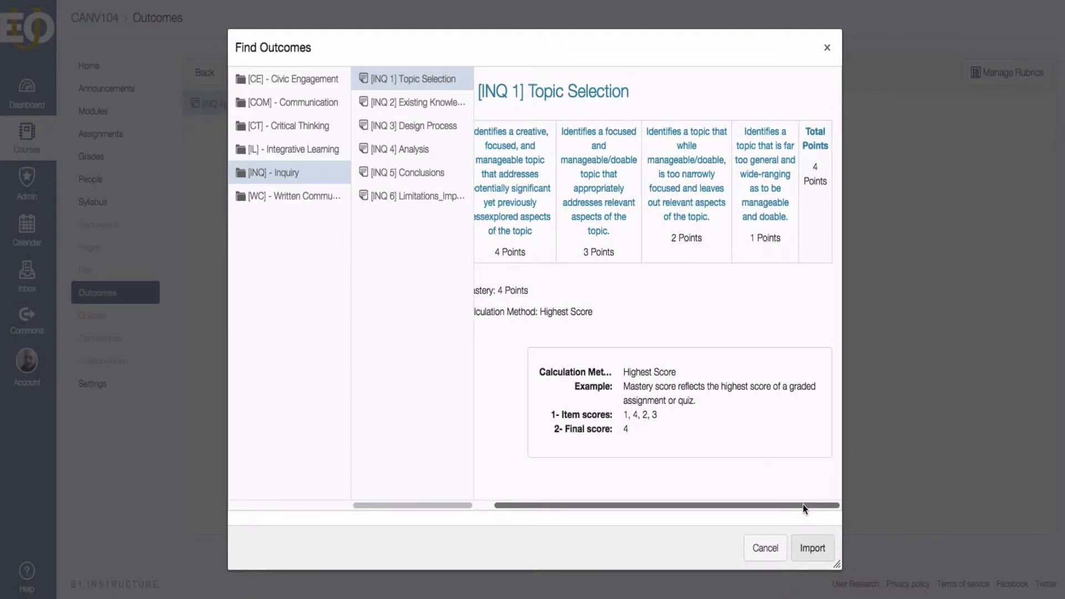
{"action": "left_click", "coordinate": [810, 548]}
{"action": "left_click", "coordinate": [627, 157]}
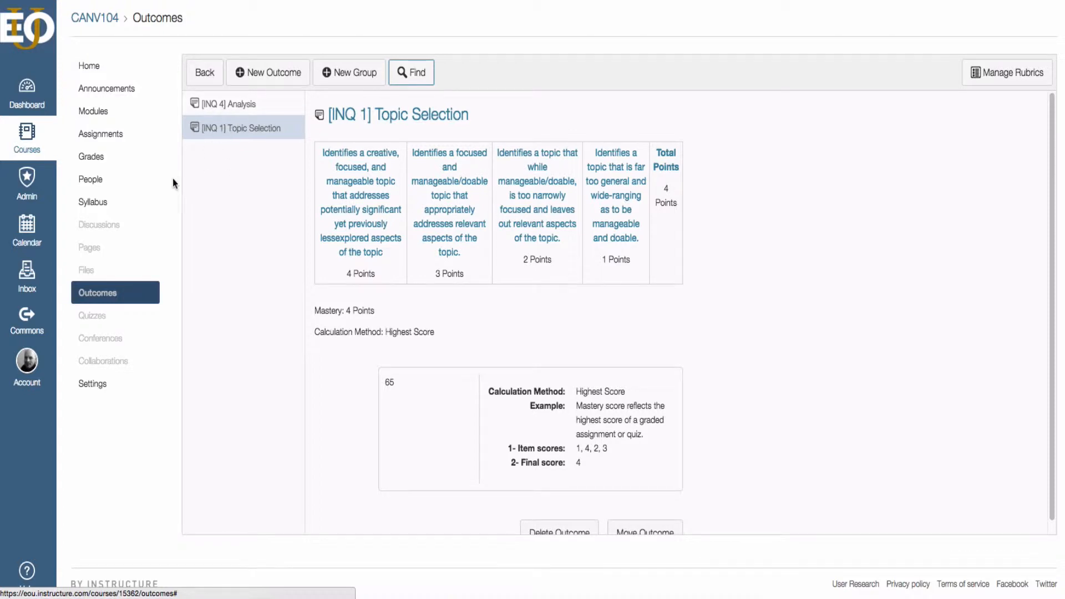
Open the [Week 1] Outcomes Example assignment from Modules, unpublishing and republishing it.
{"action": "left_click", "coordinate": [93, 114]}
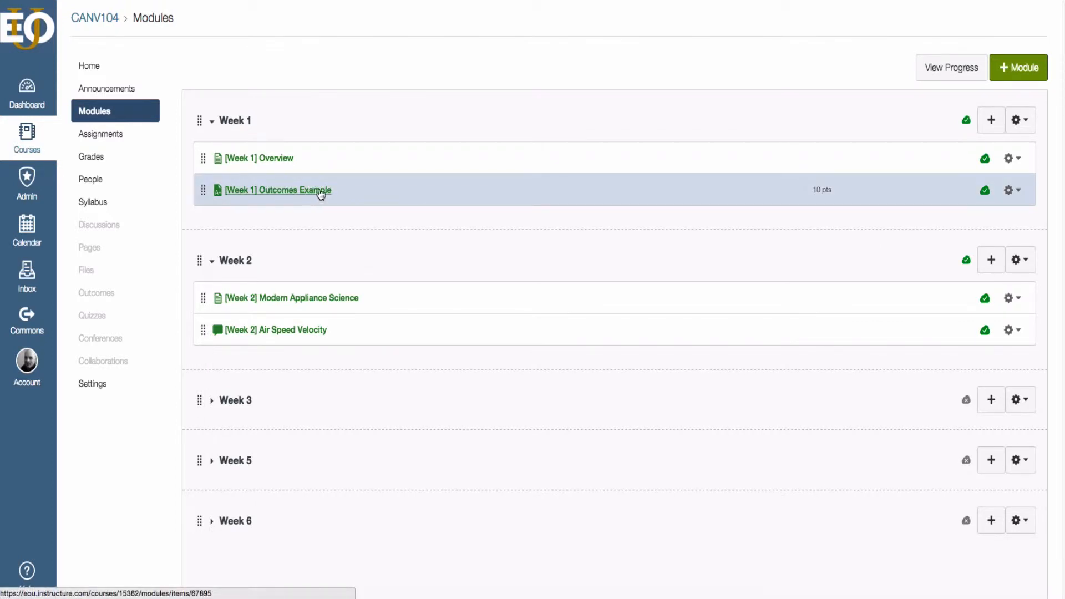
{"action": "left_click", "coordinate": [267, 195]}
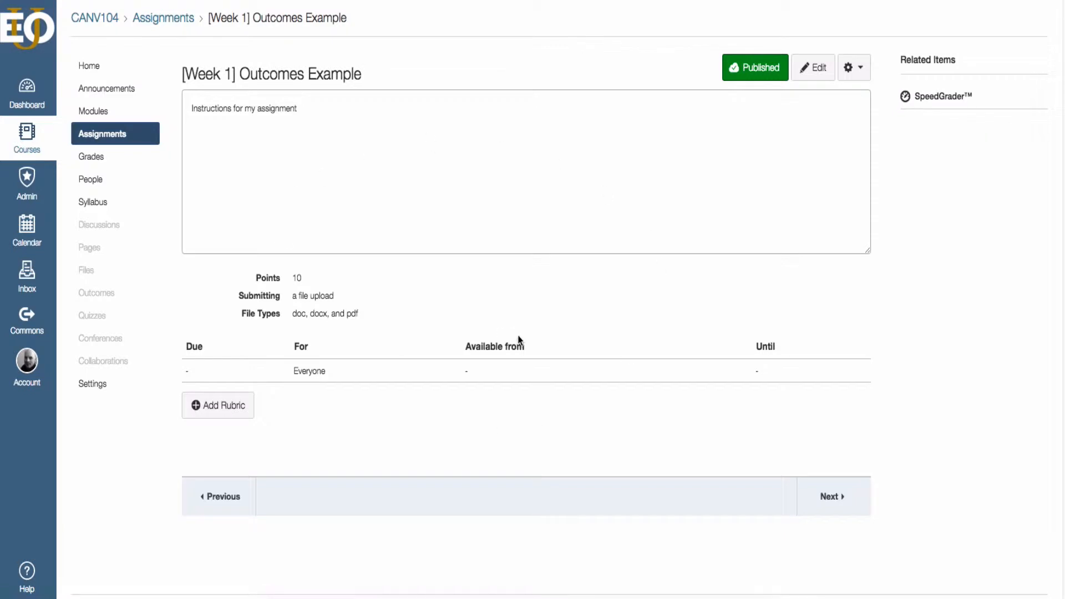
{"action": "left_click", "coordinate": [756, 69]}
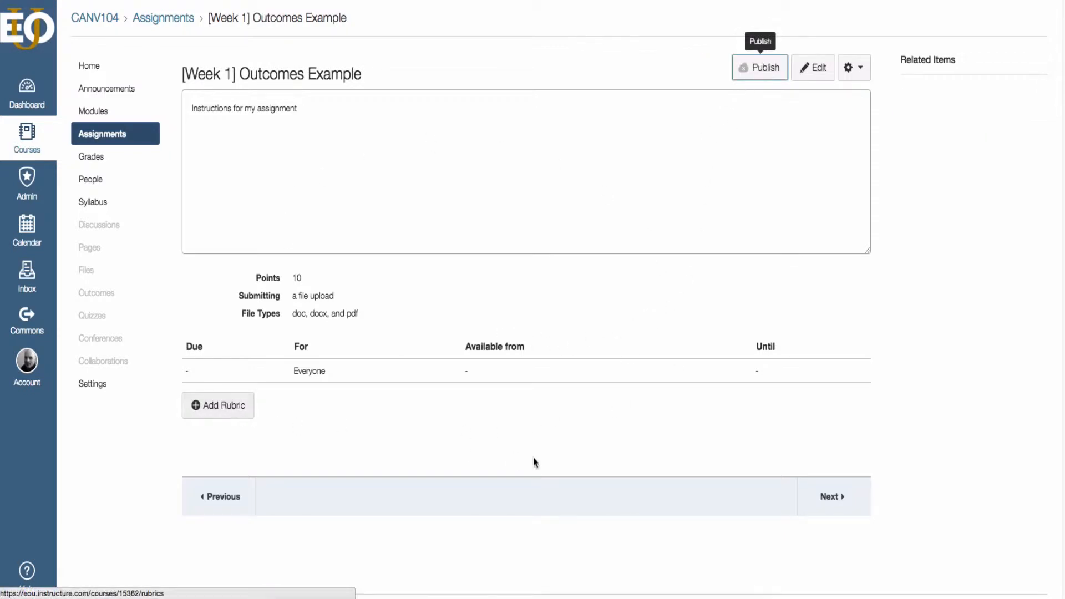
{"action": "left_click", "coordinate": [750, 67]}
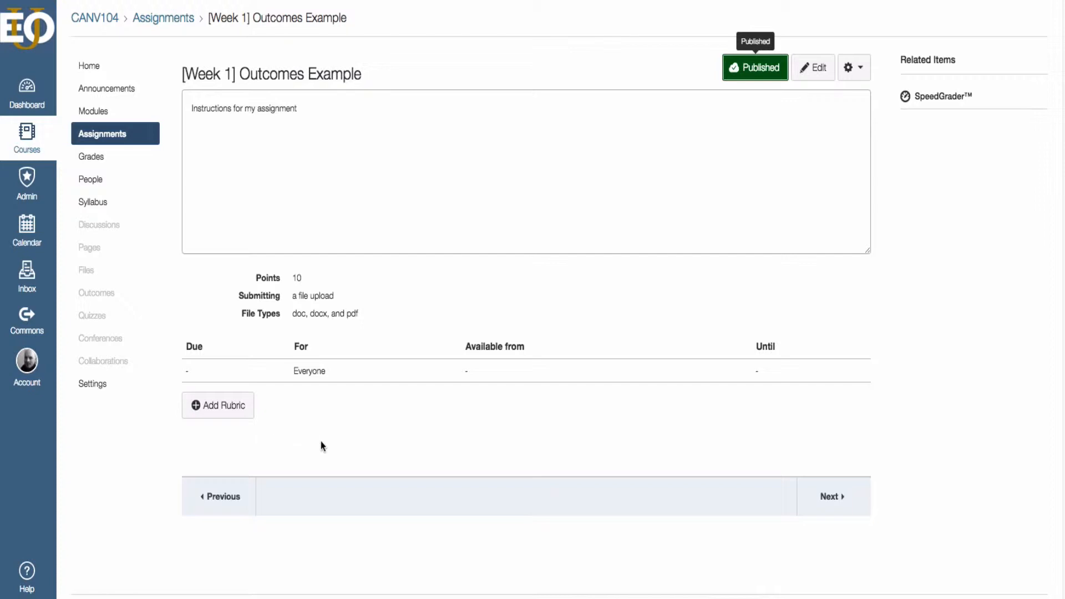
{"action": "left_click", "coordinate": [215, 410]}
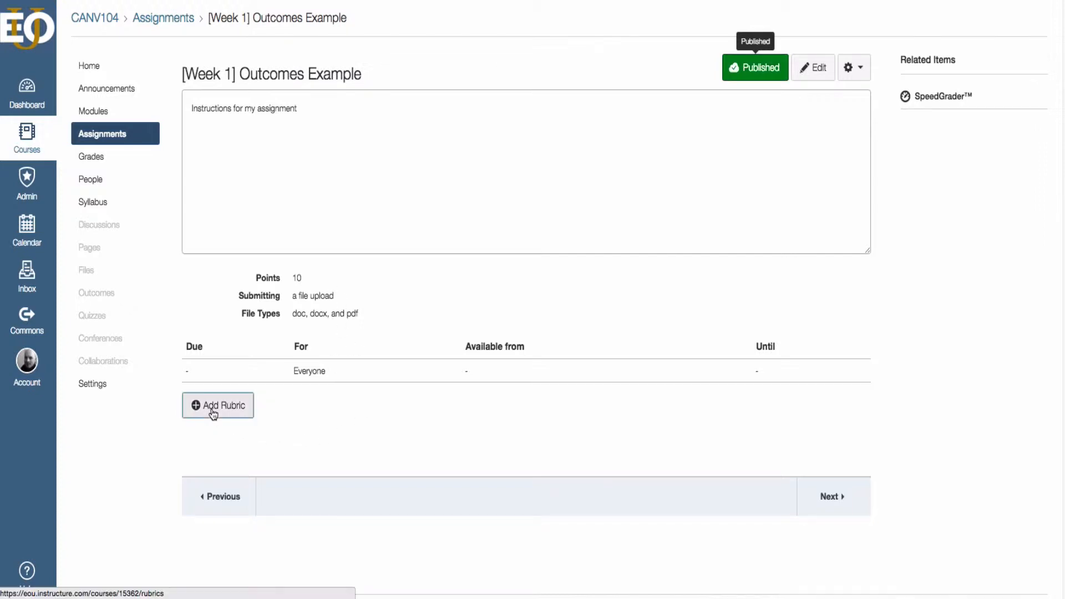
Add a new rubric to the assignment titled 'Outcomes Example Rubric'.
{"action": "scroll", "coordinate": [132, 469], "scroll_direction": "down", "scroll_amount": 2}
{"action": "scroll", "coordinate": [132, 468], "scroll_direction": "down", "scroll_amount": 2}
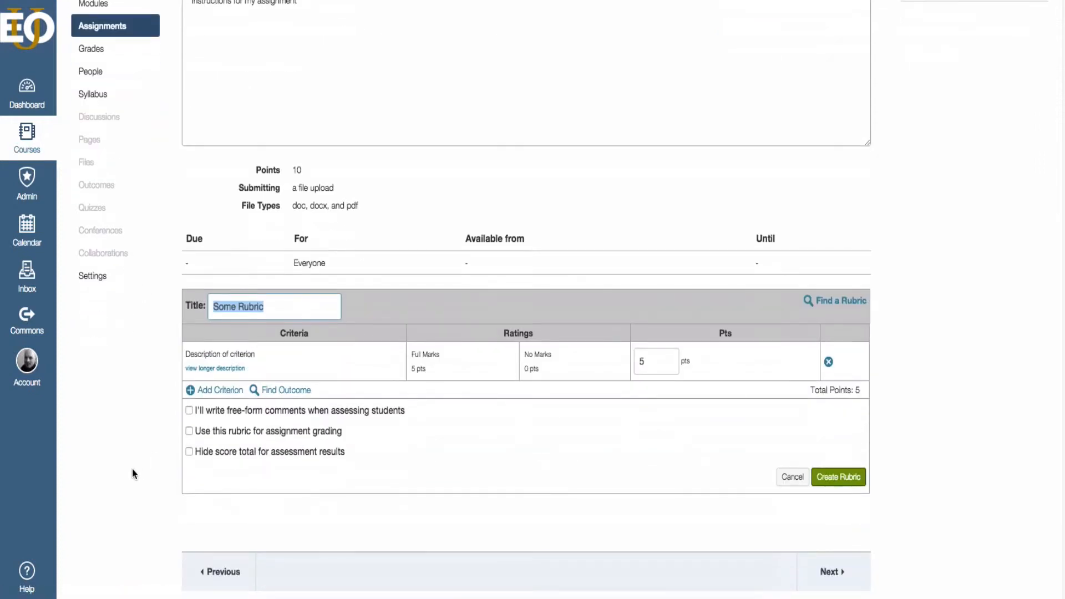
{"action": "scroll", "coordinate": [269, 288], "scroll_direction": "up", "scroll_amount": 3}
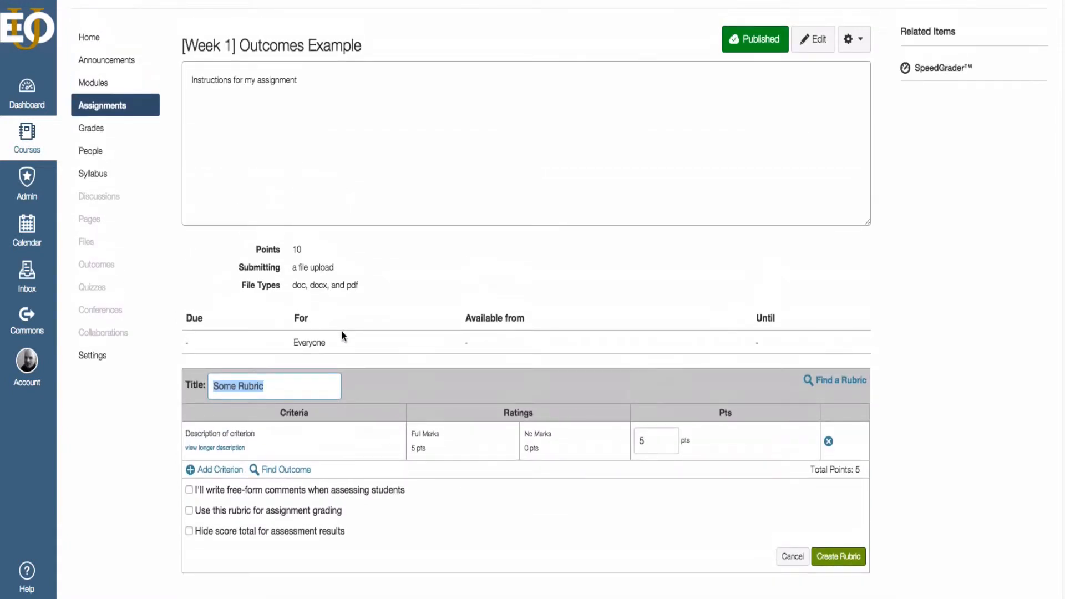
{"action": "type", "text": "Outcomes "}
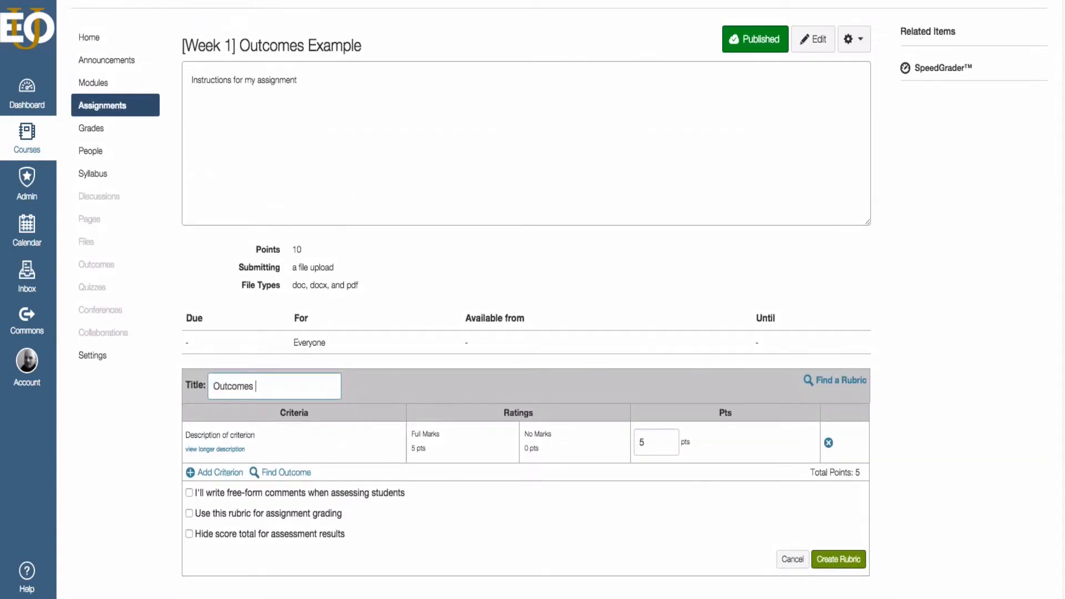
{"action": "type", "text": "Example Ro"}
{"action": "key", "text": "BackSpace"}
{"action": "type", "text": "ubric"}
Attach the Discussion Board Rubric from course BA 550-101 to the assignment.
{"action": "left_click", "coordinate": [848, 387]}
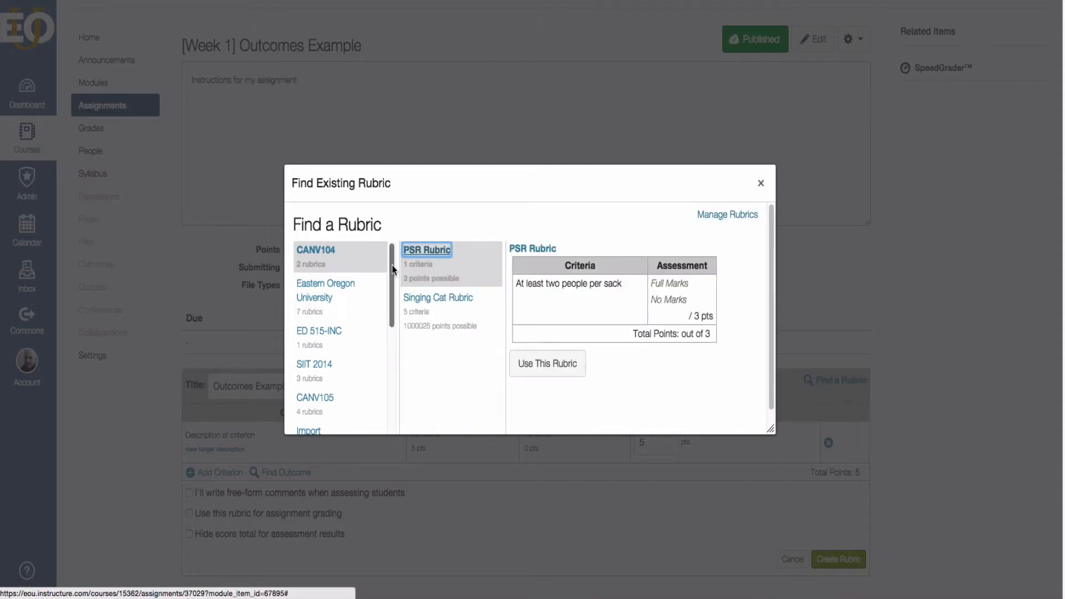
{"action": "left_click_drag", "start_coordinate": [393, 269], "coordinate": [390, 410]}
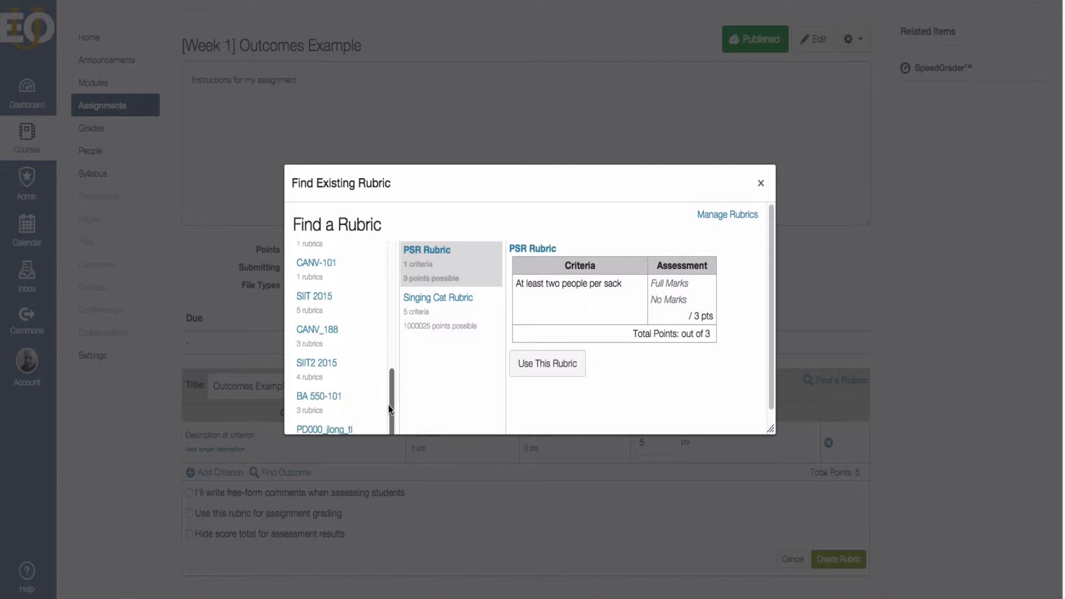
{"action": "left_click", "coordinate": [328, 397]}
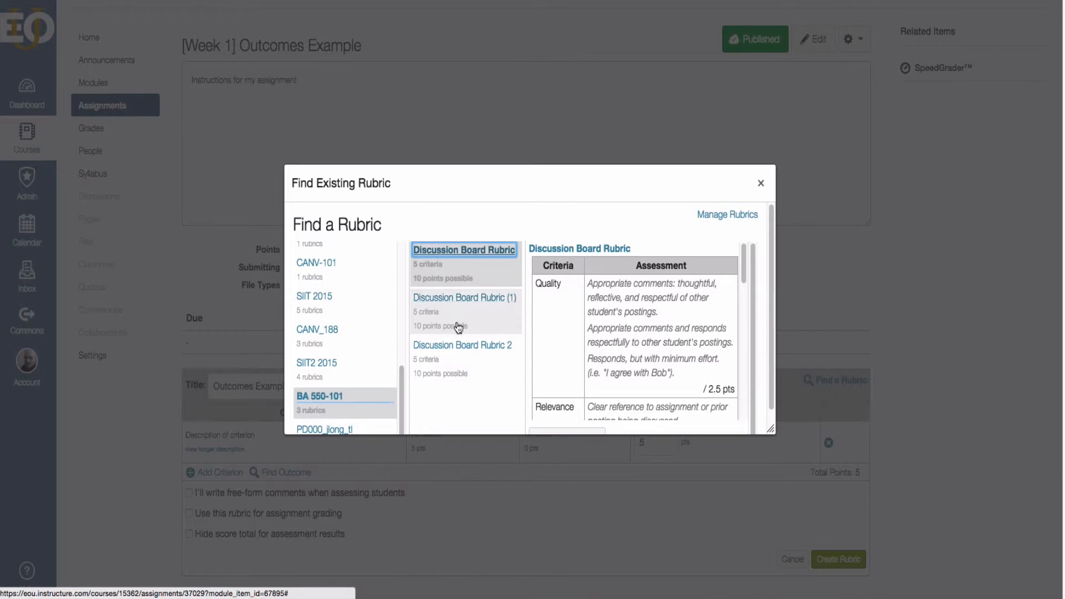
{"action": "scroll", "coordinate": [610, 347], "scroll_direction": "down", "scroll_amount": 1}
{"action": "scroll", "coordinate": [610, 347], "scroll_direction": "down", "scroll_amount": 8}
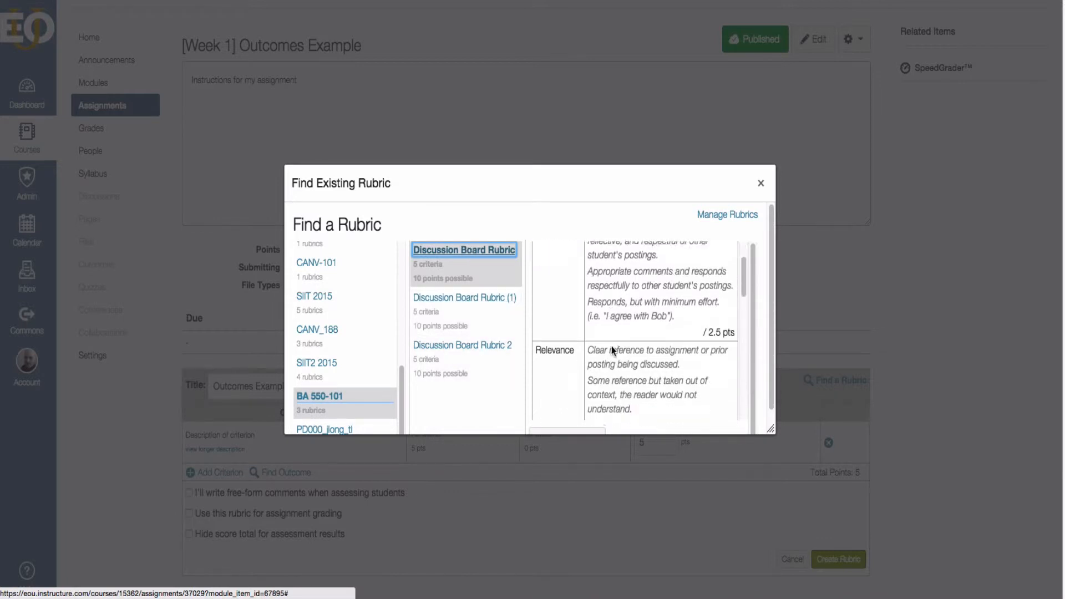
{"action": "left_click", "coordinate": [567, 361]}
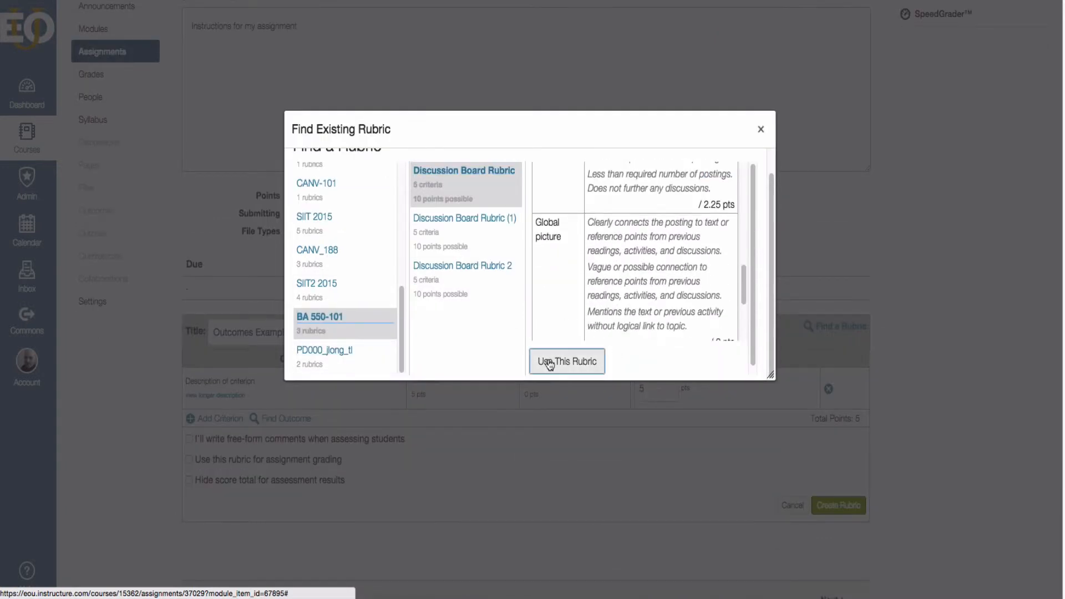
{"action": "scroll", "coordinate": [386, 481], "scroll_direction": "down", "scroll_amount": 5}
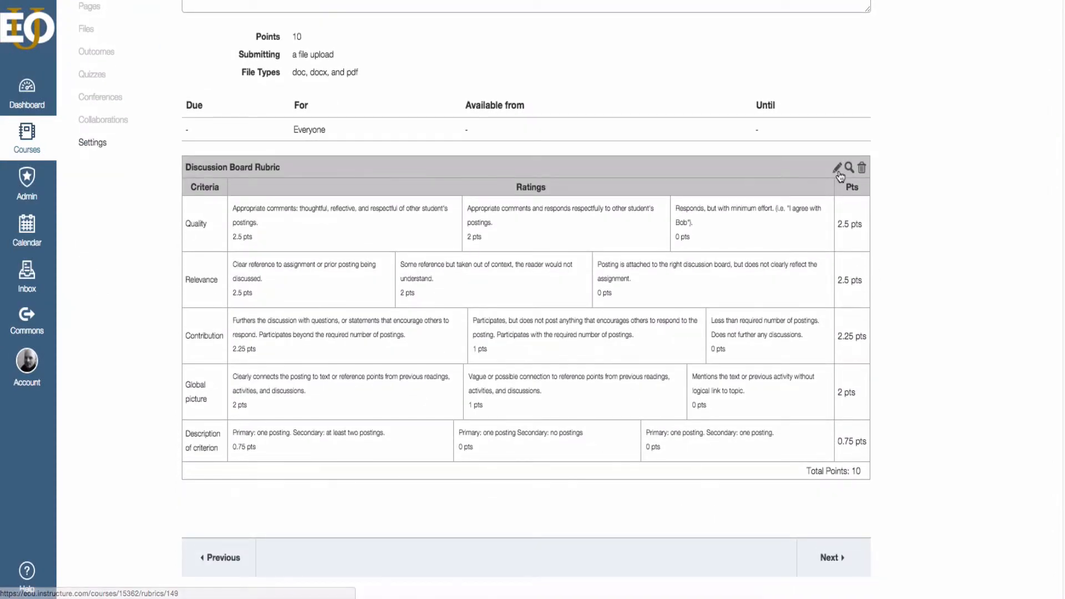
{"action": "left_click", "coordinate": [838, 169]}
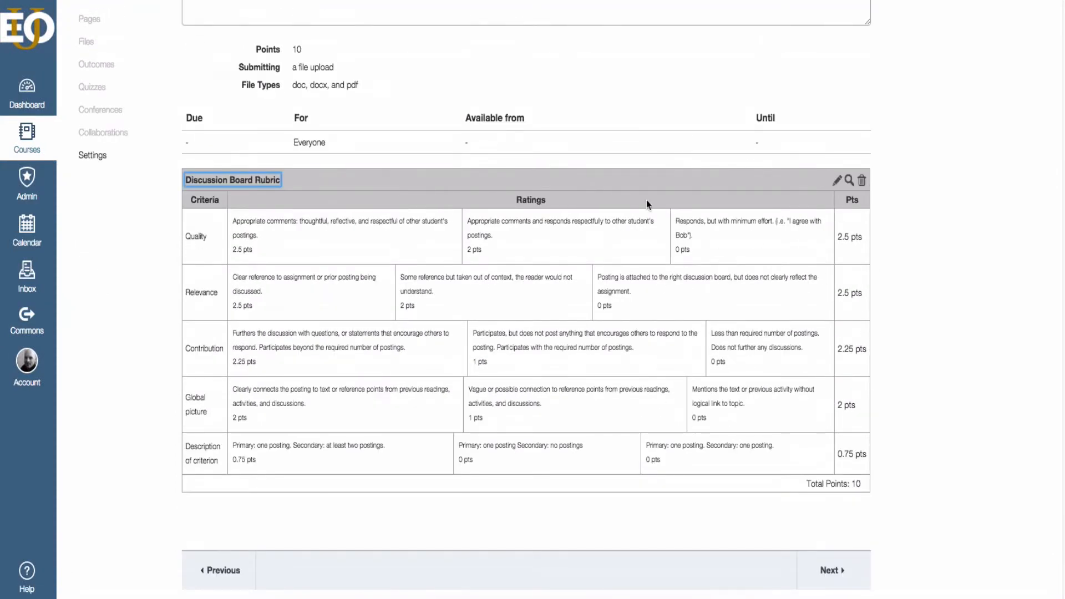
{"action": "scroll", "coordinate": [568, 439], "scroll_direction": "up", "scroll_amount": 4}
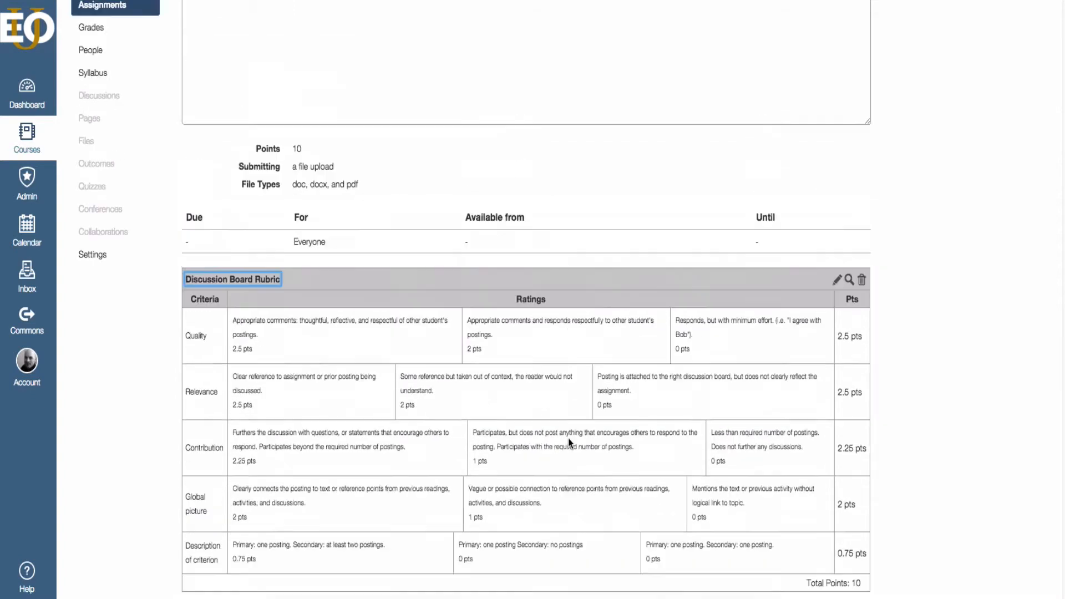
{"action": "scroll", "coordinate": [566, 442], "scroll_direction": "down", "scroll_amount": 3}
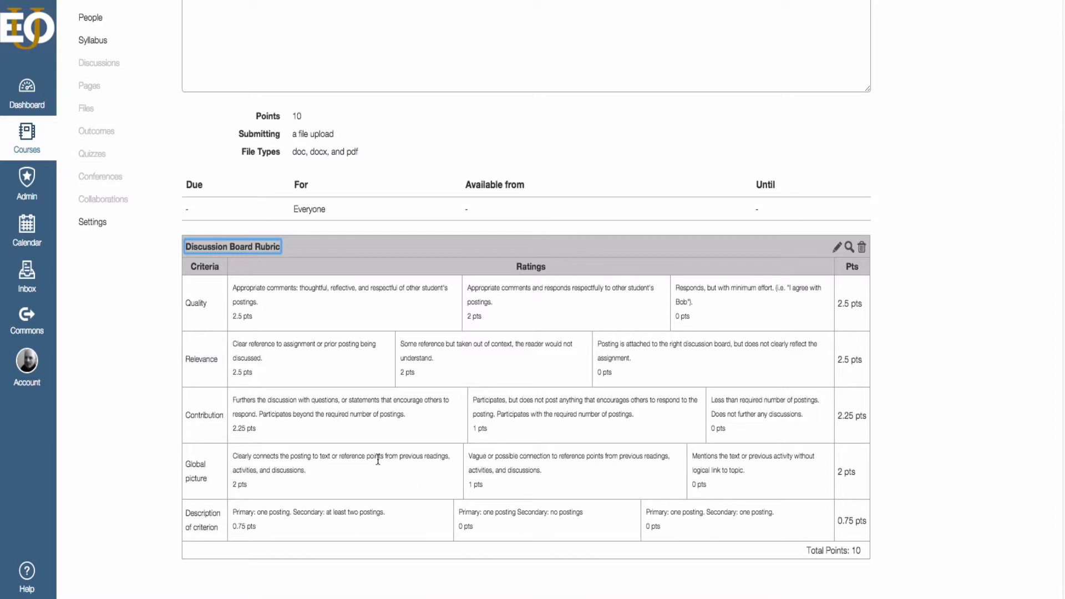
{"action": "scroll", "coordinate": [378, 460], "scroll_direction": "down", "scroll_amount": 3}
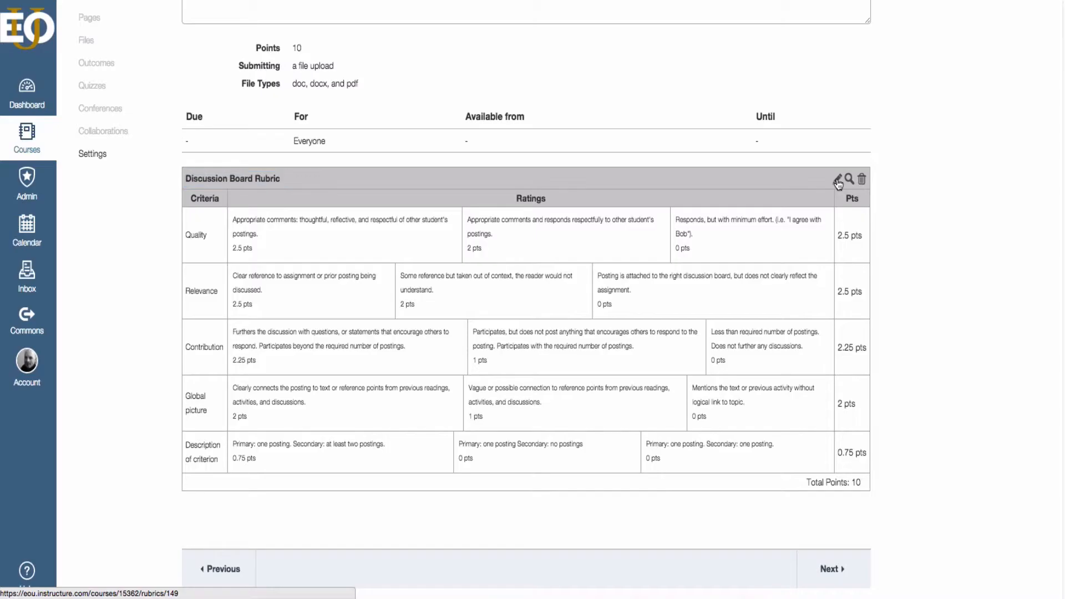
Switch the Discussion Board Rubric into edit mode and scroll down to Find Outcome.
{"action": "left_click", "coordinate": [839, 179]}
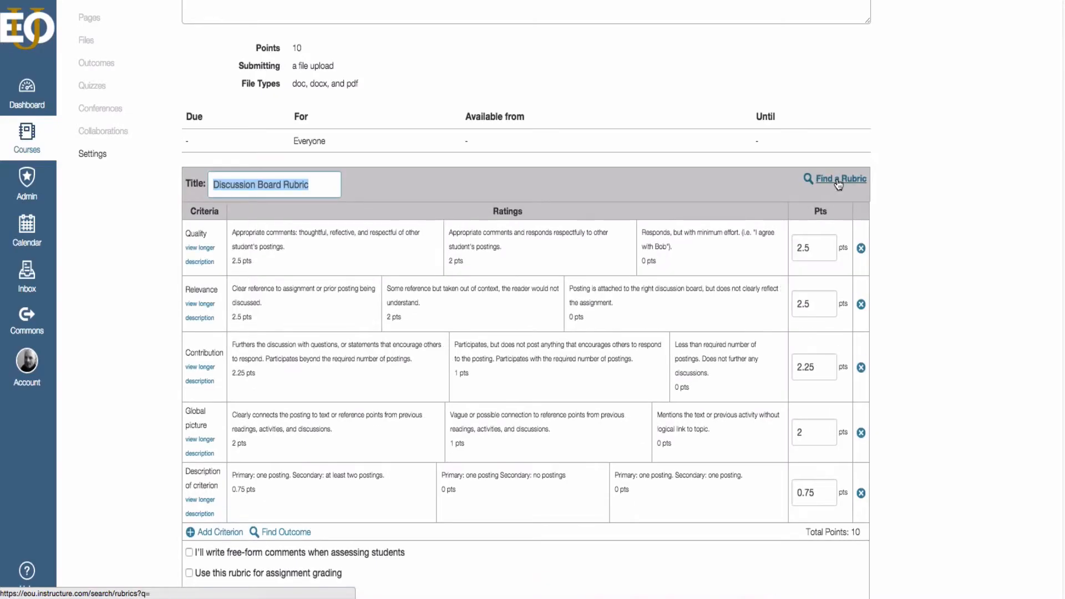
{"action": "scroll", "coordinate": [672, 189], "scroll_direction": "down", "scroll_amount": 5}
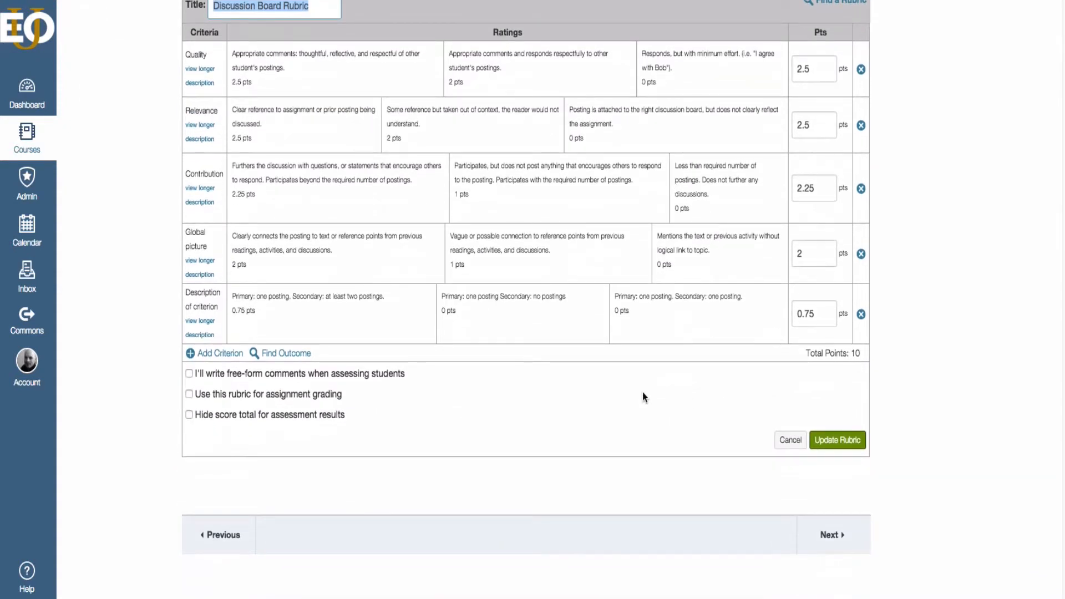
{"action": "scroll", "coordinate": [610, 389], "scroll_direction": "down", "scroll_amount": 1}
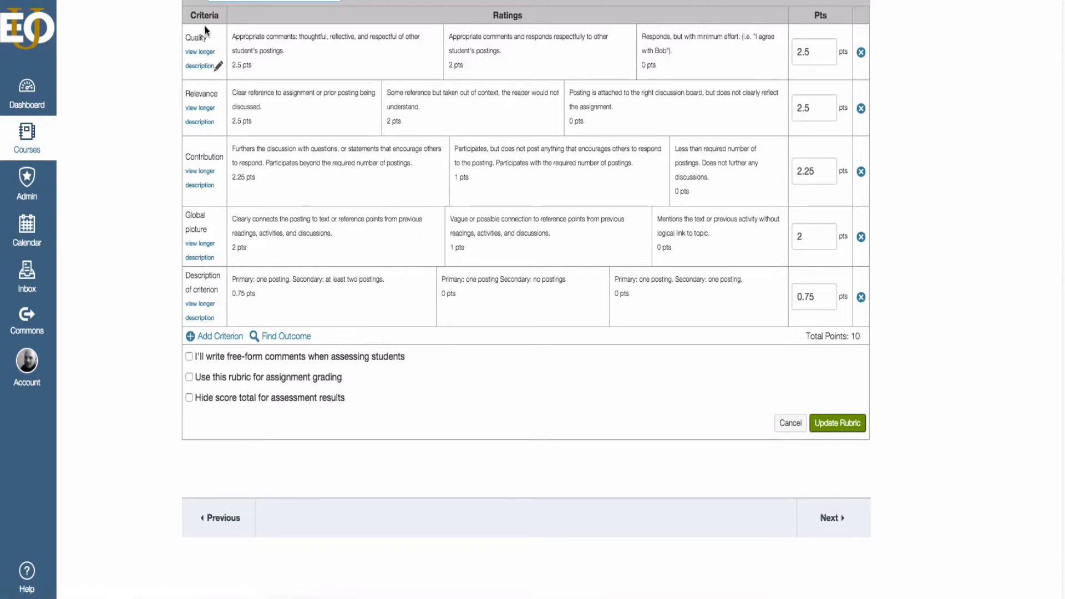
Add [INQ 1] Topic Selection as a rubric criterion that is not used for scoring.
{"action": "left_click", "coordinate": [285, 337]}
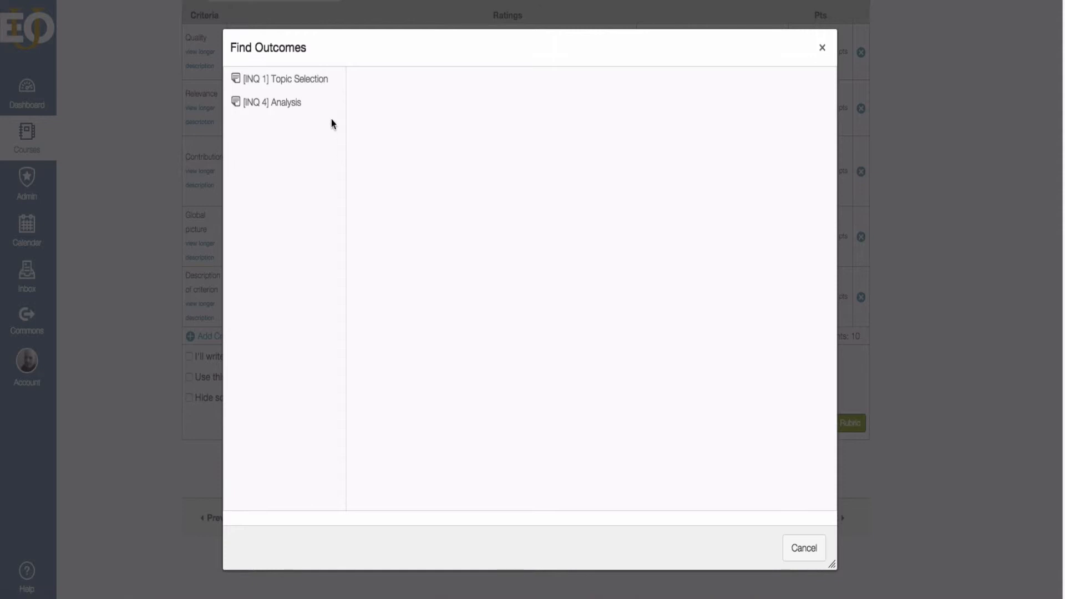
{"action": "left_click", "coordinate": [262, 82]}
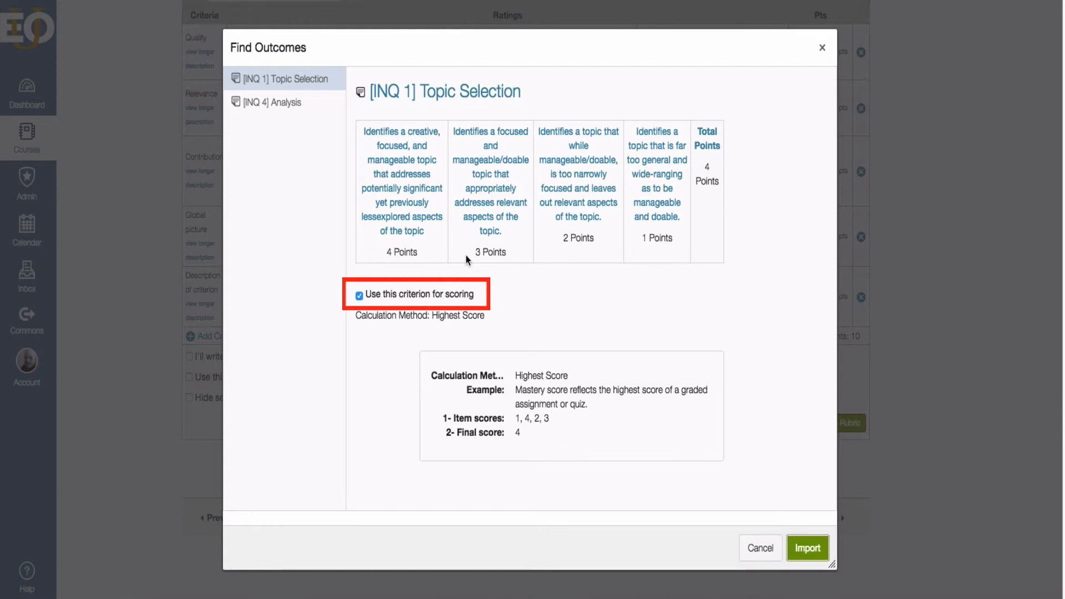
{"action": "left_click", "coordinate": [359, 297]}
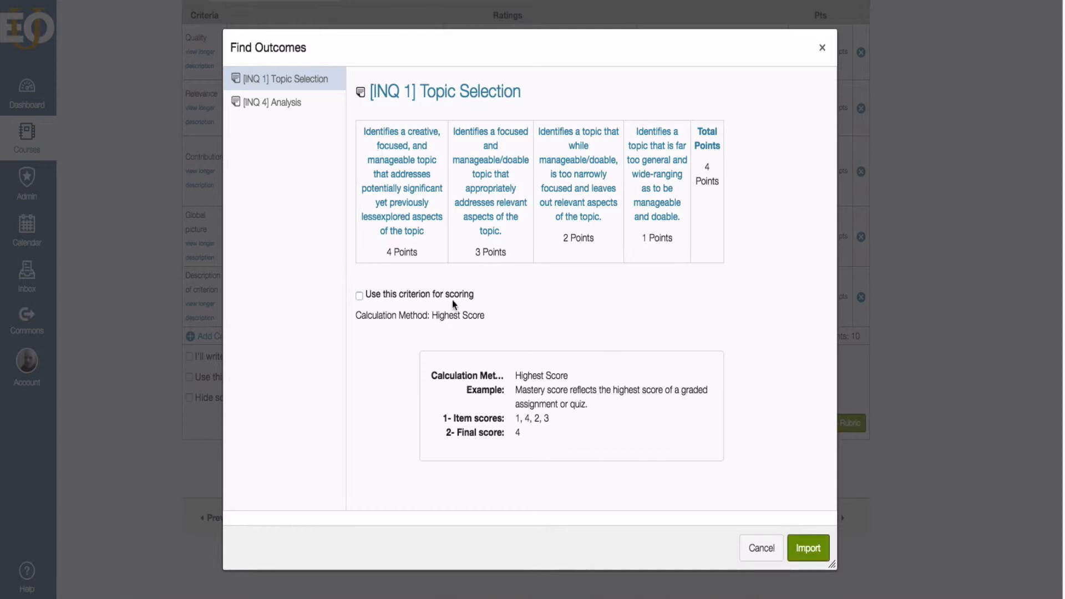
{"action": "left_click", "coordinate": [359, 297]}
{"action": "left_click", "coordinate": [359, 297]}
{"action": "left_click", "coordinate": [807, 548]}
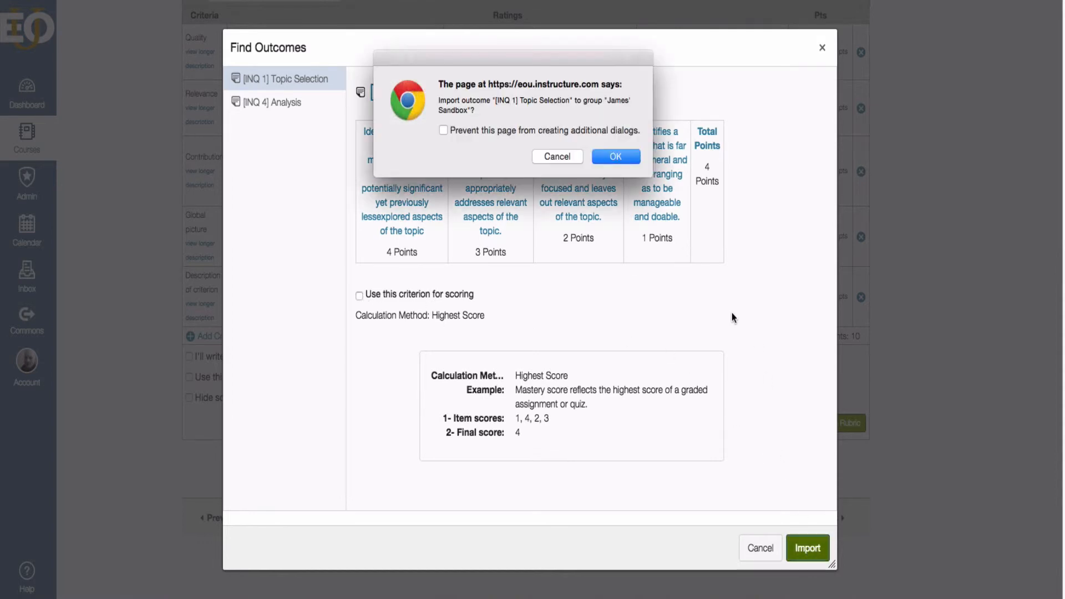
{"action": "left_click", "coordinate": [626, 154]}
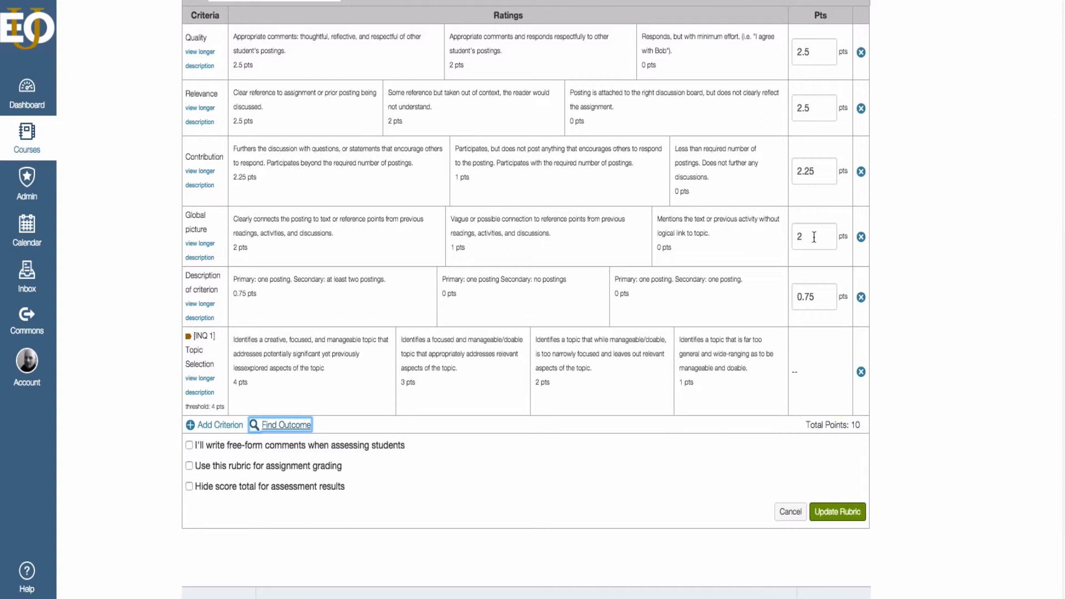
Add [INQ 4] Analysis as a seventh rubric criterion that is excluded from scoring.
{"action": "scroll", "coordinate": [819, 297], "scroll_direction": "up", "scroll_amount": 1}
{"action": "scroll", "coordinate": [819, 301], "scroll_direction": "up", "scroll_amount": 1}
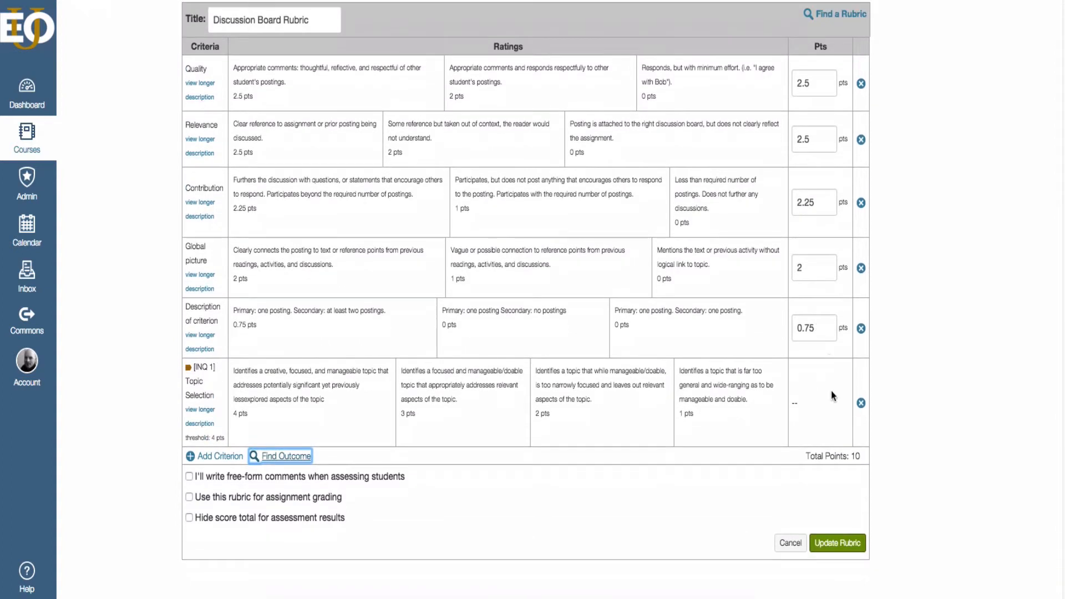
{"action": "left_click", "coordinate": [793, 401]}
{"action": "scroll", "coordinate": [807, 408], "scroll_direction": "down", "scroll_amount": 1}
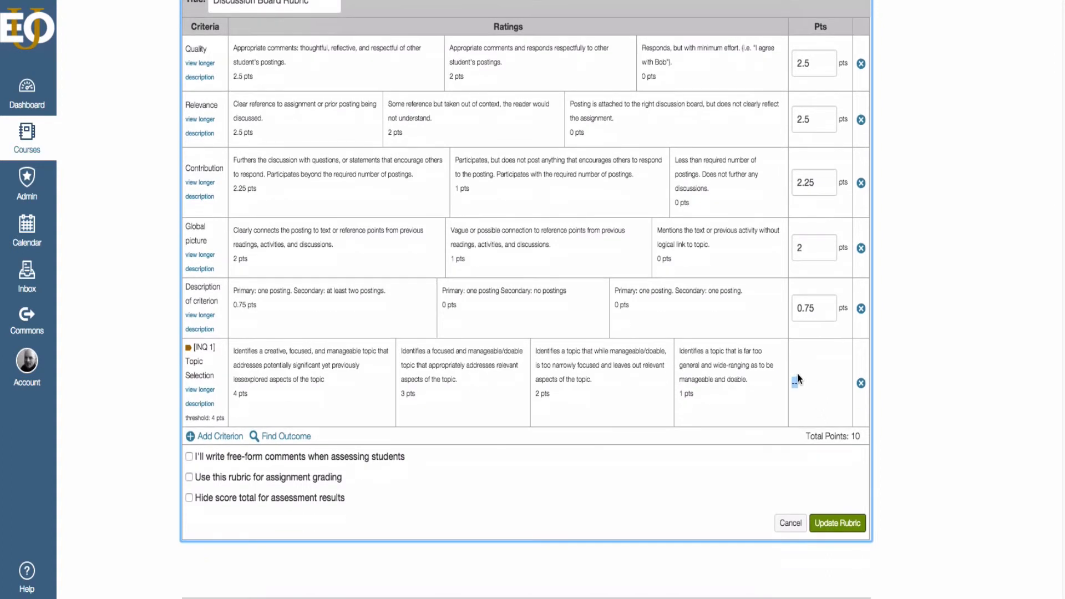
{"action": "scroll", "coordinate": [793, 382], "scroll_direction": "down", "scroll_amount": 1}
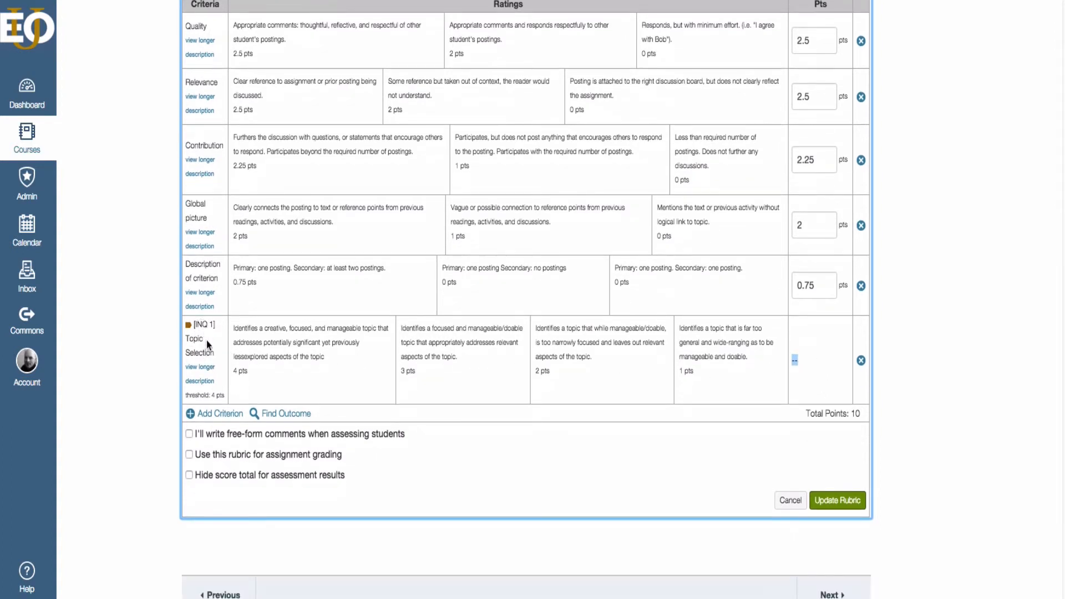
{"action": "scroll", "coordinate": [207, 345], "scroll_direction": "up", "scroll_amount": 1}
{"action": "scroll", "coordinate": [284, 324], "scroll_direction": "down", "scroll_amount": 1}
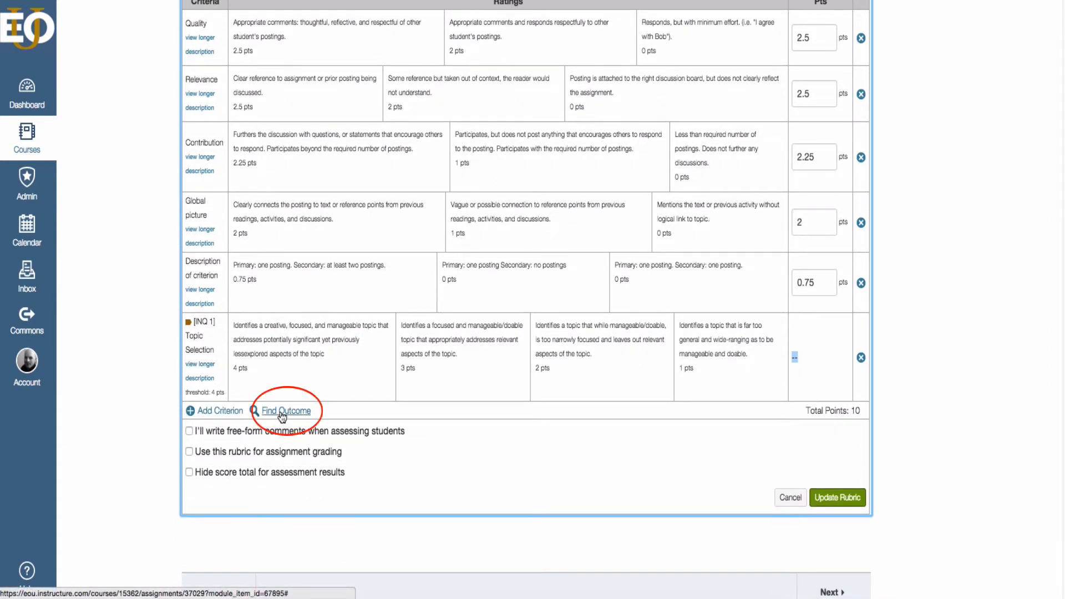
{"action": "left_click", "coordinate": [281, 412]}
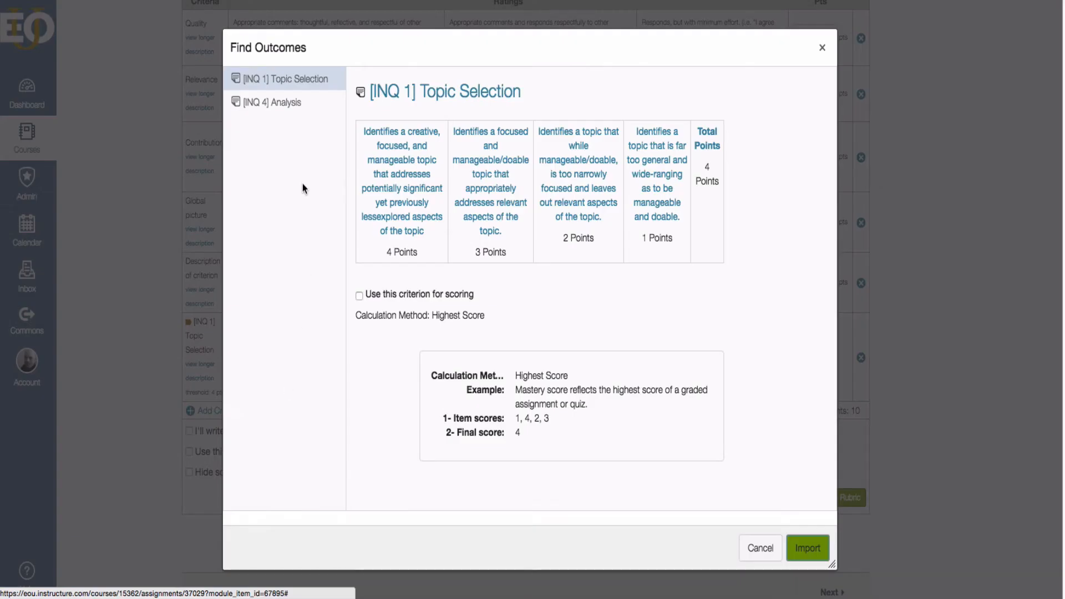
{"action": "left_click", "coordinate": [253, 103]}
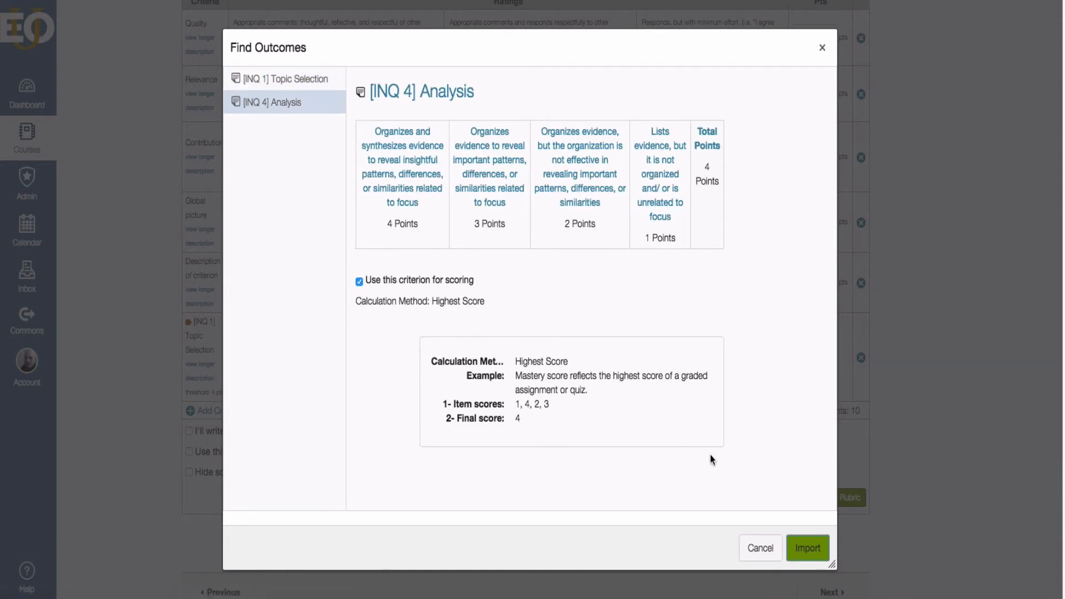
{"action": "left_click", "coordinate": [359, 282]}
{"action": "left_click", "coordinate": [808, 548]}
{"action": "left_click", "coordinate": [616, 156]}
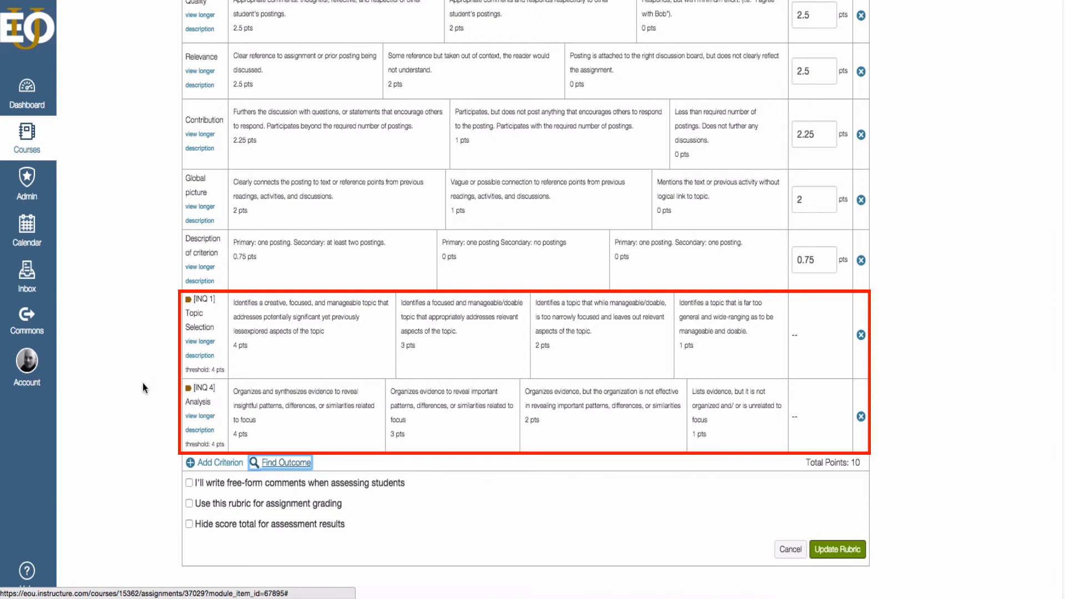
Enable 'Use this rubric for assignment grading' and save the rubric with Update Rubric.
{"action": "scroll", "coordinate": [142, 383], "scroll_direction": "down", "scroll_amount": 2}
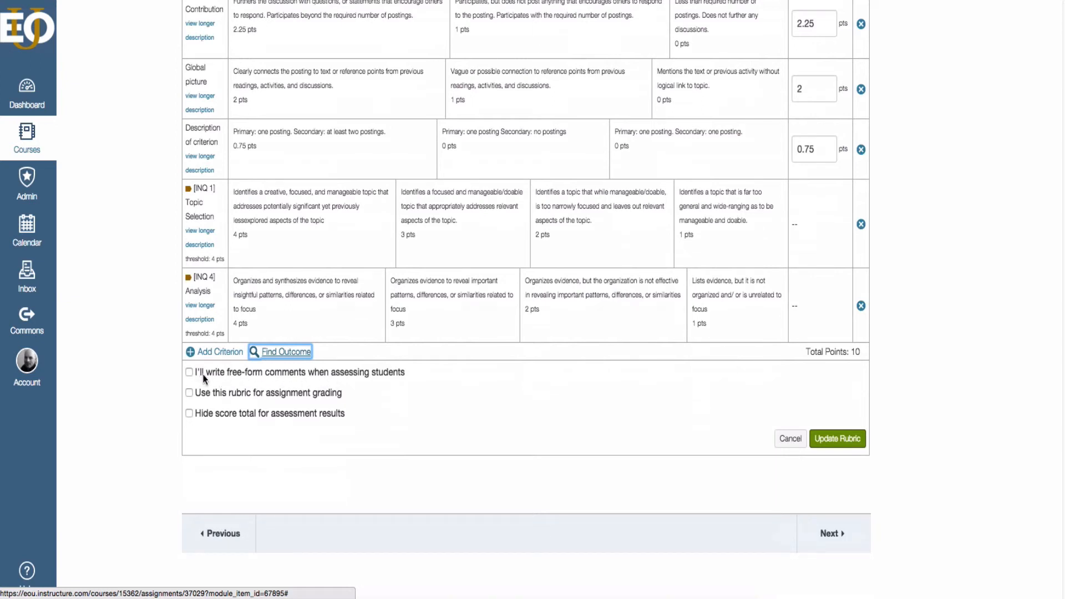
{"action": "left_click", "coordinate": [189, 392]}
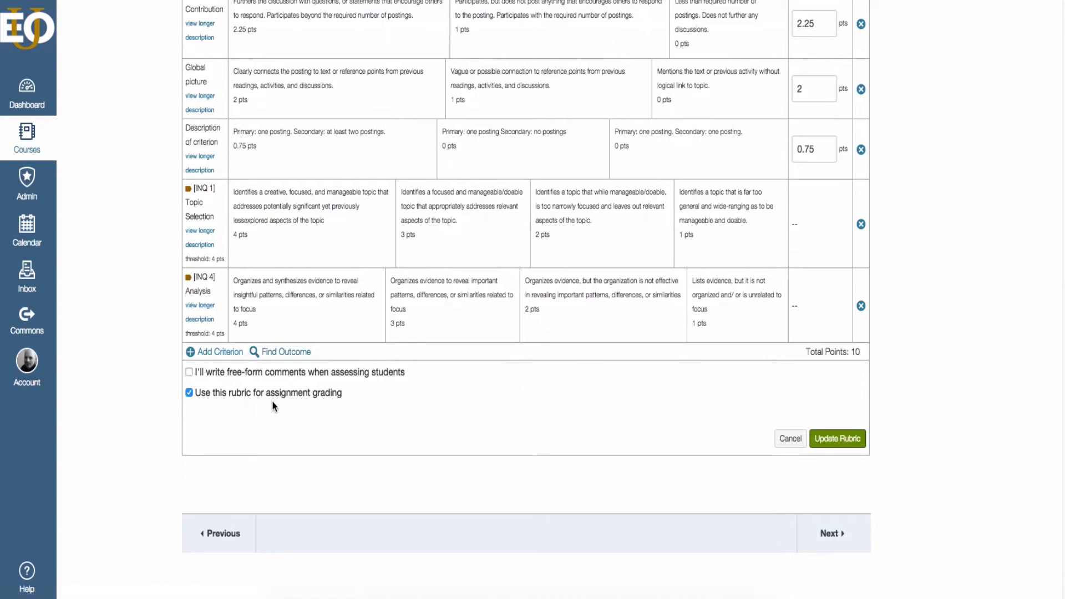
{"action": "scroll", "coordinate": [239, 414], "scroll_direction": "up", "scroll_amount": 1}
{"action": "scroll", "coordinate": [239, 413], "scroll_direction": "down", "scroll_amount": 1}
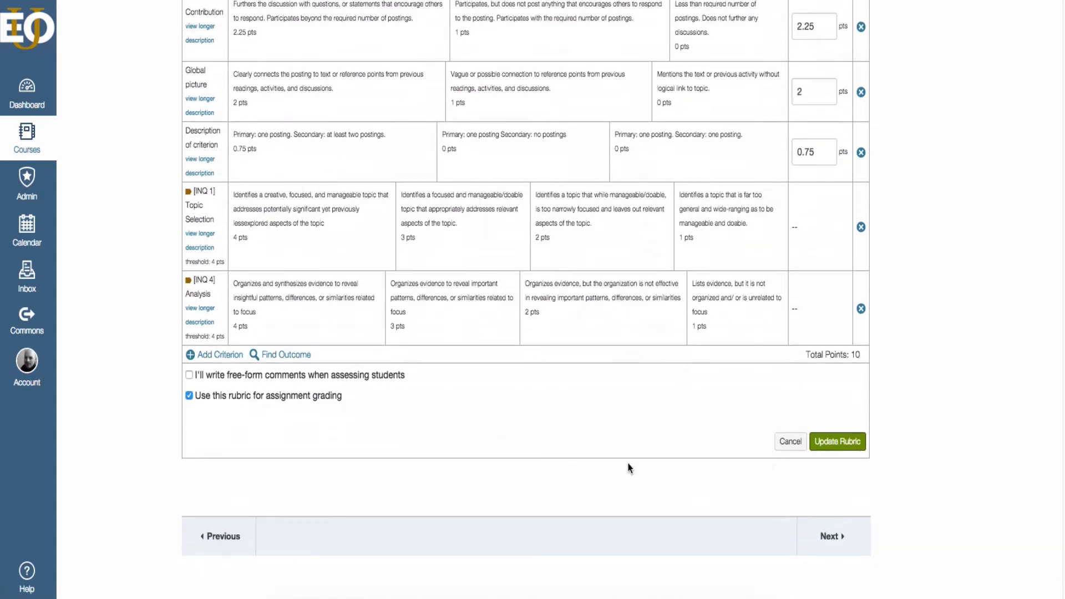
{"action": "left_click", "coordinate": [845, 444]}
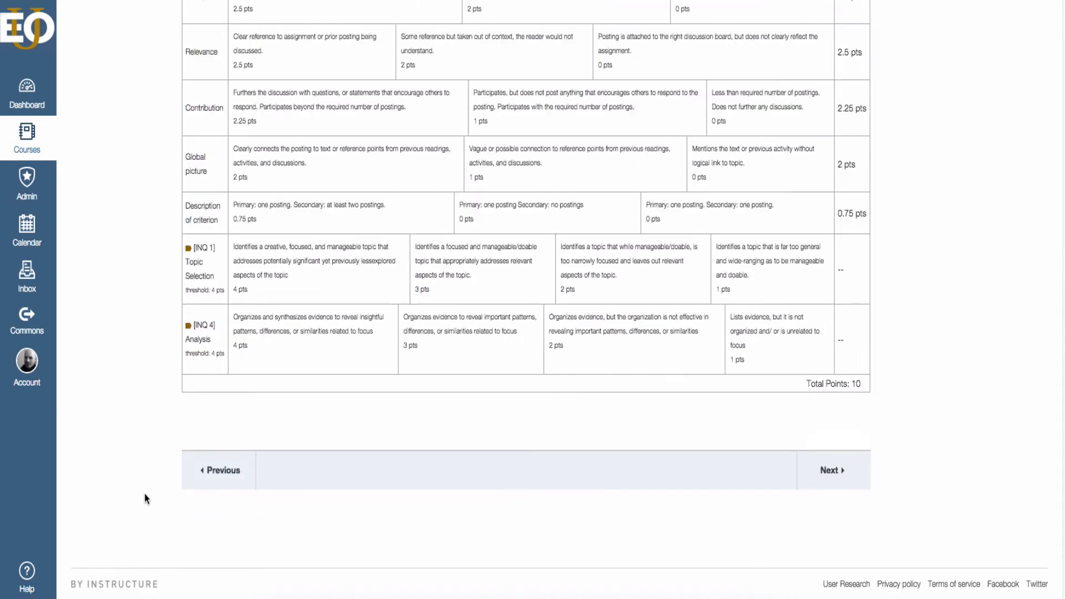
{"action": "scroll", "coordinate": [148, 487], "scroll_direction": "down", "scroll_amount": 2}
{"action": "scroll", "coordinate": [149, 487], "scroll_direction": "down", "scroll_amount": 3}
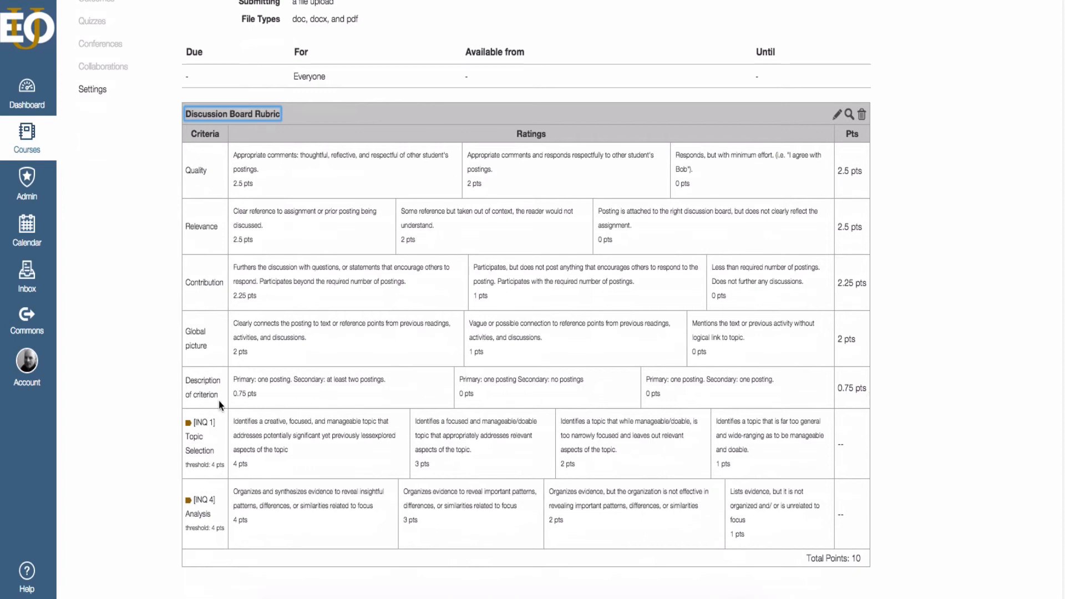
{"action": "scroll", "coordinate": [224, 382], "scroll_direction": "down", "scroll_amount": 1}
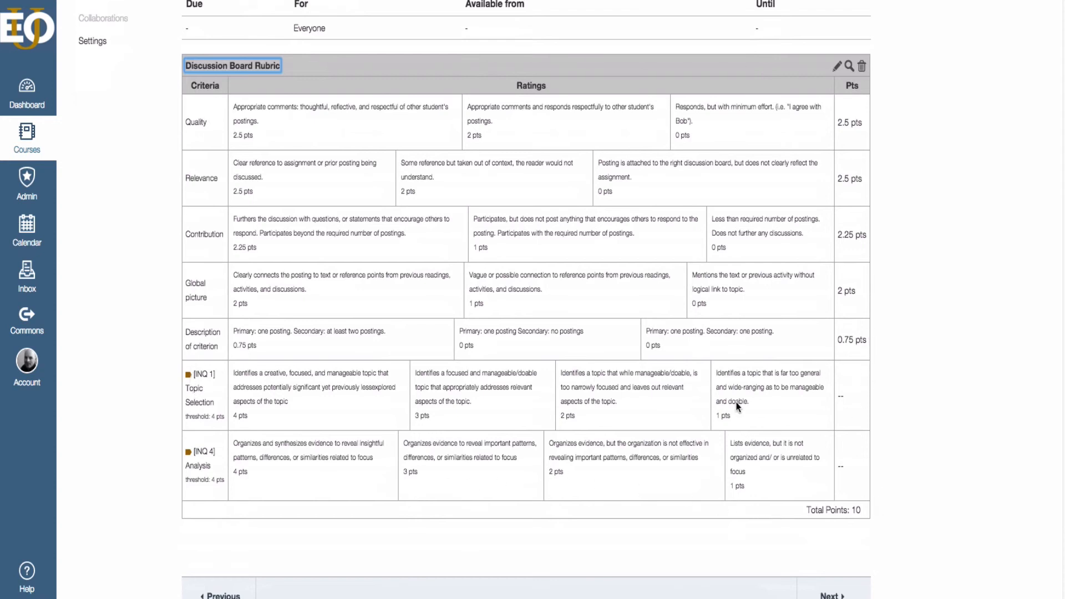
{"action": "scroll", "coordinate": [368, 408], "scroll_direction": "down", "scroll_amount": 1}
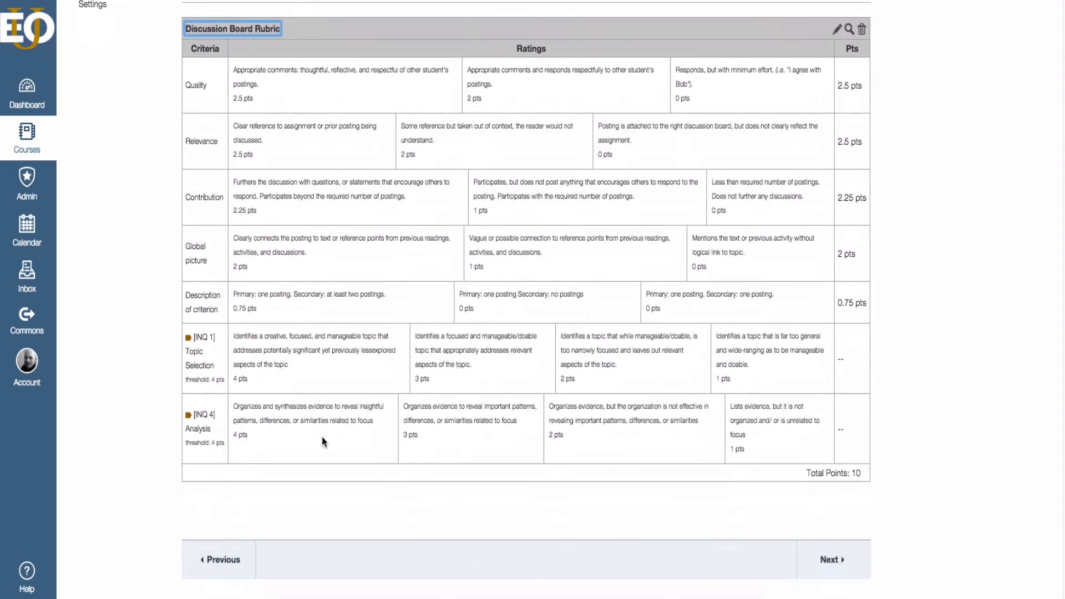
{"action": "scroll", "coordinate": [340, 419], "scroll_direction": "down", "scroll_amount": 1}
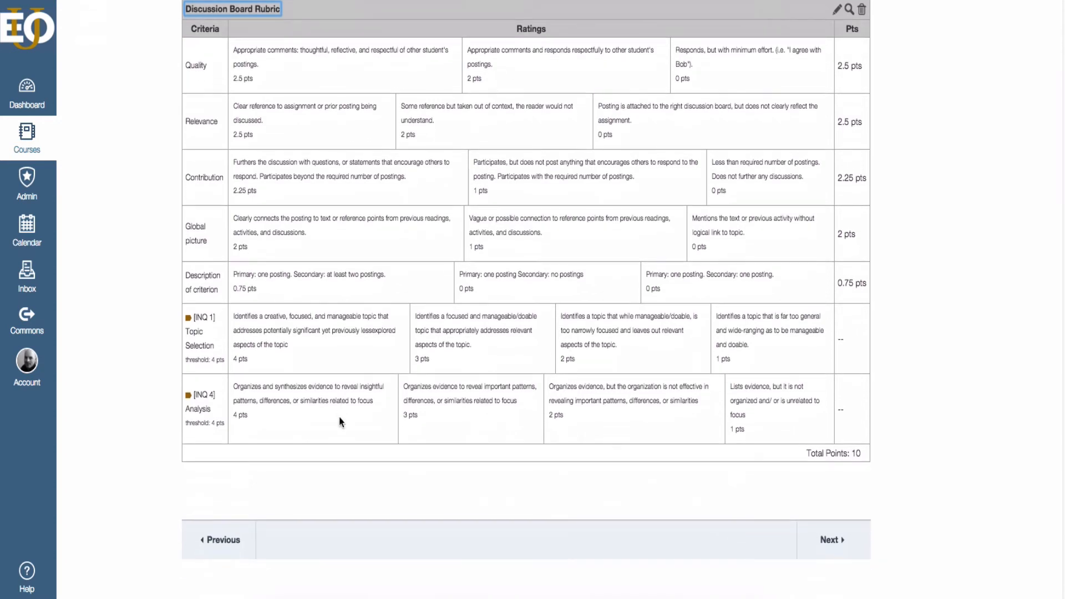
{"action": "scroll", "coordinate": [340, 421], "scroll_direction": "down", "scroll_amount": 2}
{"action": "scroll", "coordinate": [339, 421], "scroll_direction": "down", "scroll_amount": 1}
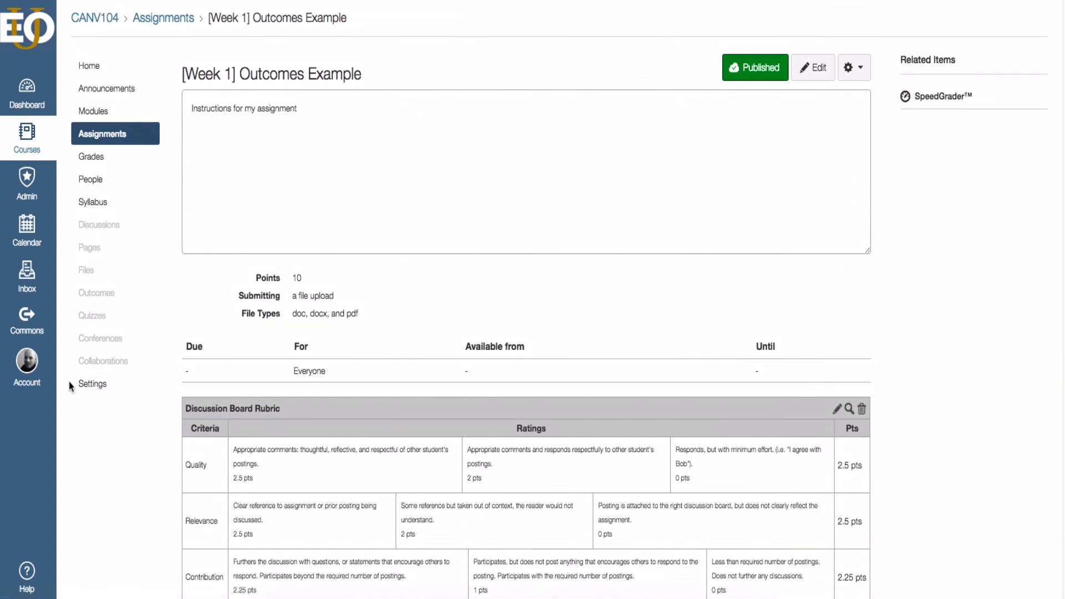
Enter Student View from Settings and open the [Week 1] Outcomes Example assignment, scrolling to its two Inquiry rubric criteria.
{"action": "left_click", "coordinate": [83, 383]}
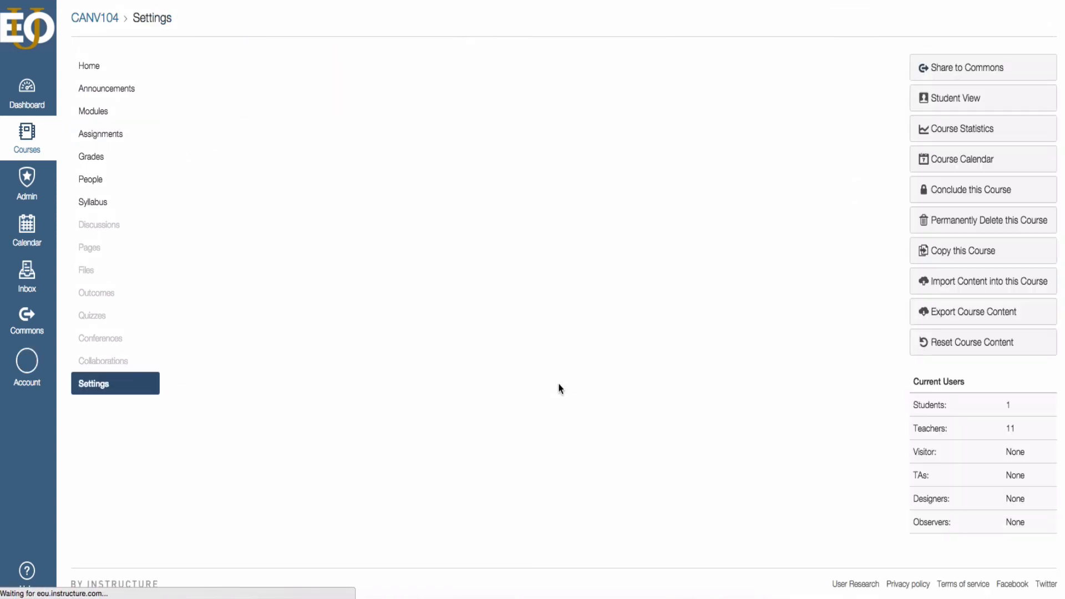
{"action": "left_click", "coordinate": [955, 104]}
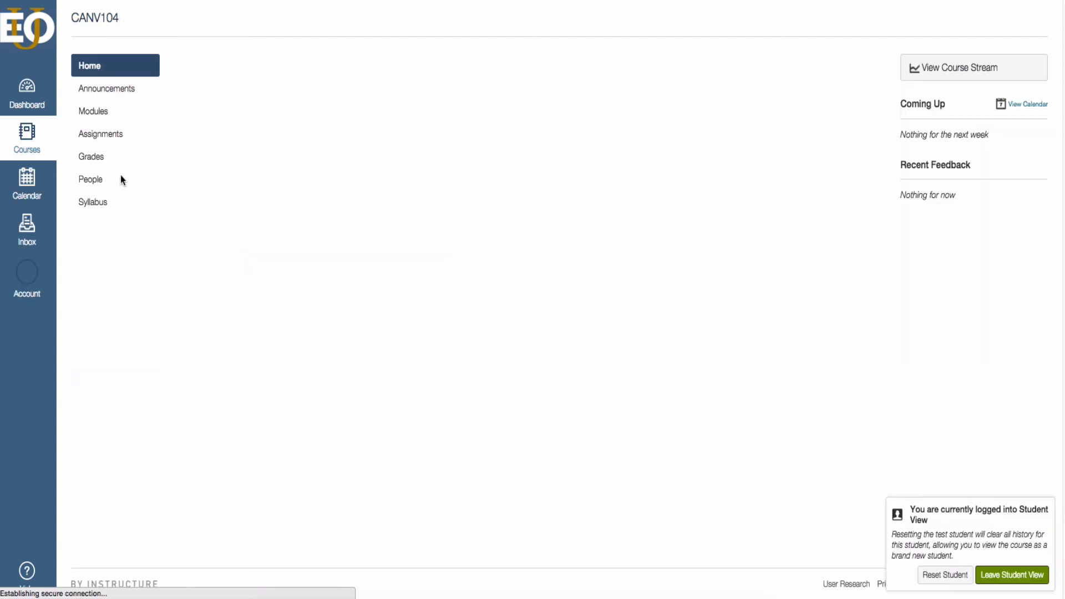
{"action": "left_click", "coordinate": [88, 112]}
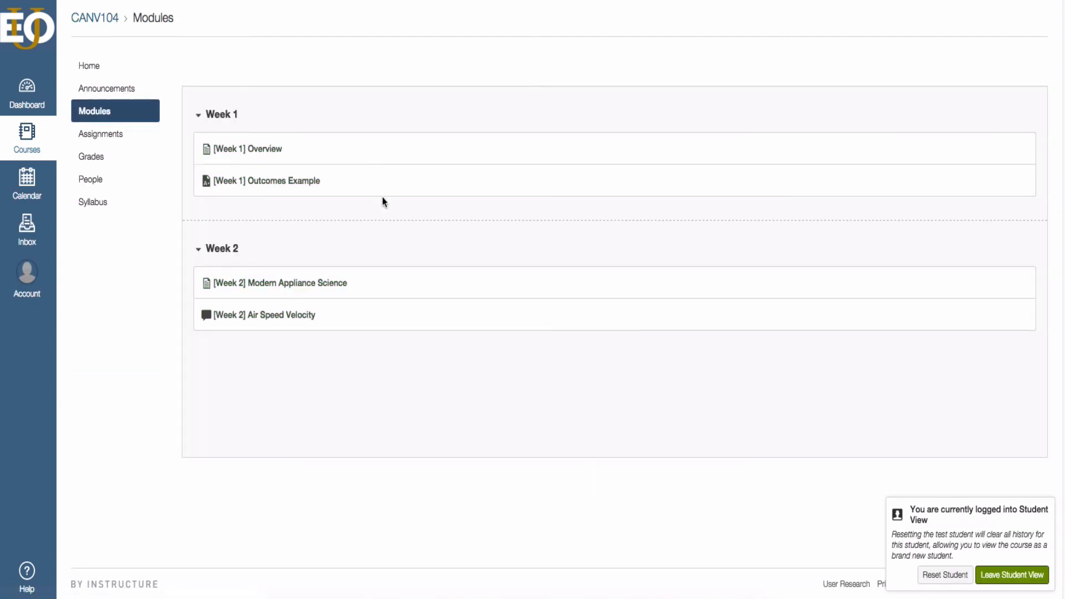
{"action": "left_click", "coordinate": [274, 188]}
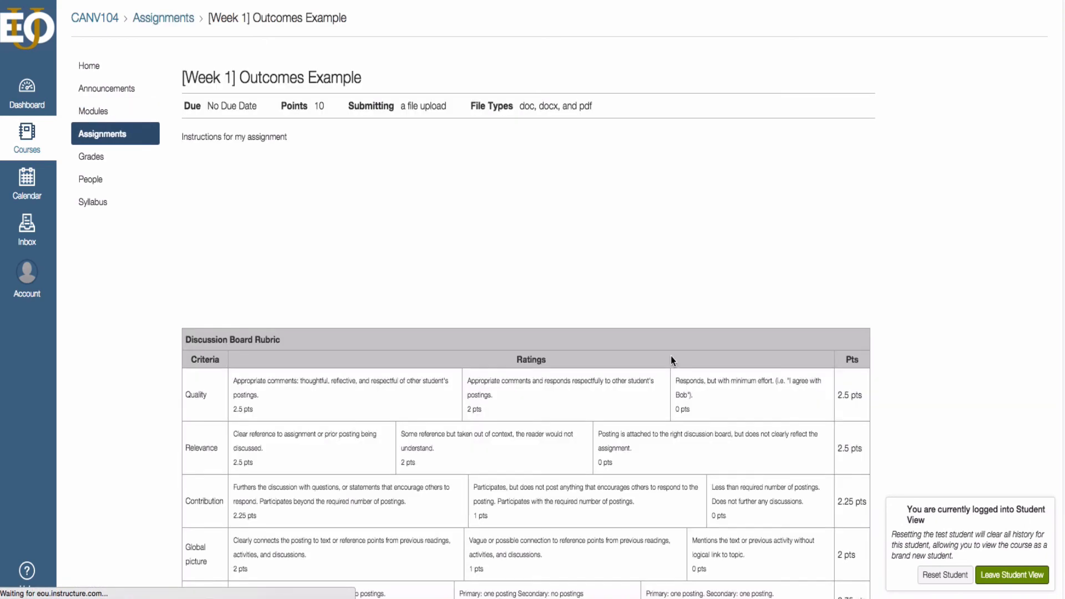
{"action": "scroll", "coordinate": [252, 342], "scroll_direction": "down", "scroll_amount": 5}
{"action": "scroll", "coordinate": [251, 344], "scroll_direction": "down", "scroll_amount": 1}
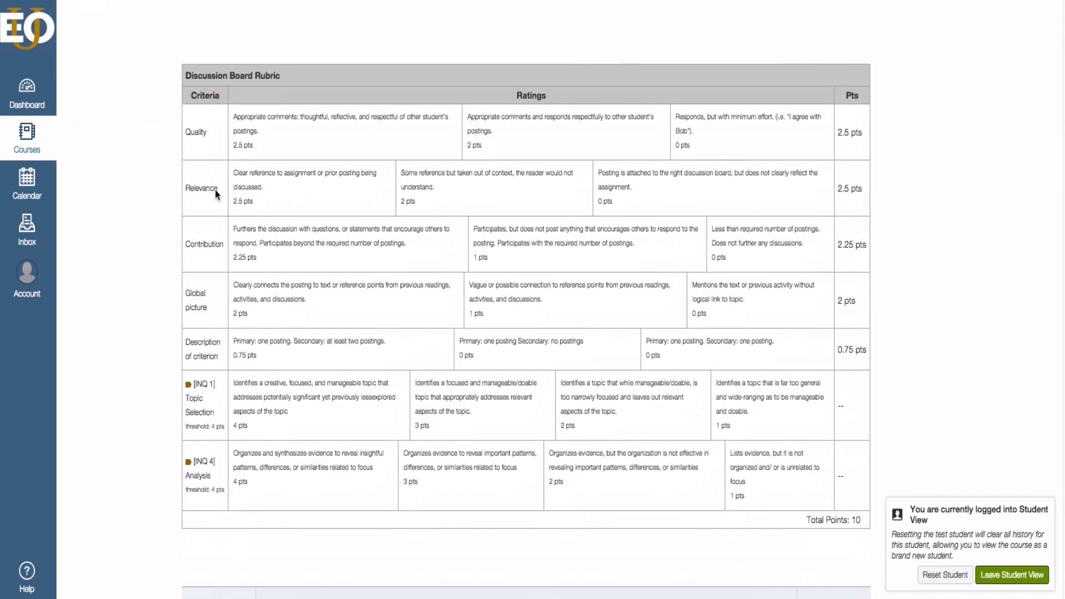